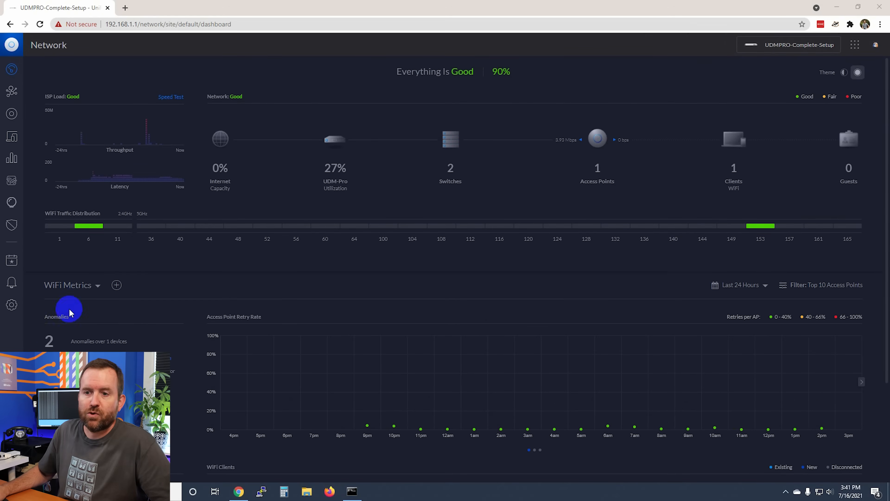
Start a new corporate network in the network settings and name it Crosstalk IoT
{"action": "left_click", "coordinate": [12, 307]}
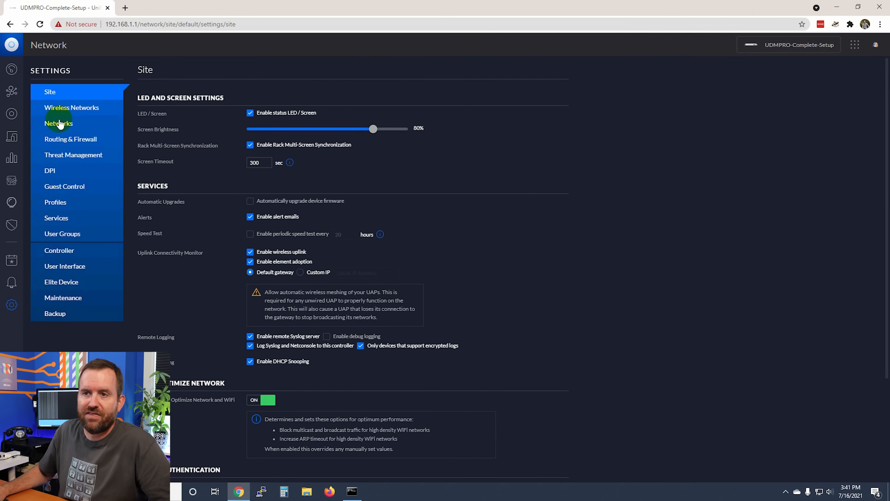
{"action": "left_click", "coordinate": [61, 127]}
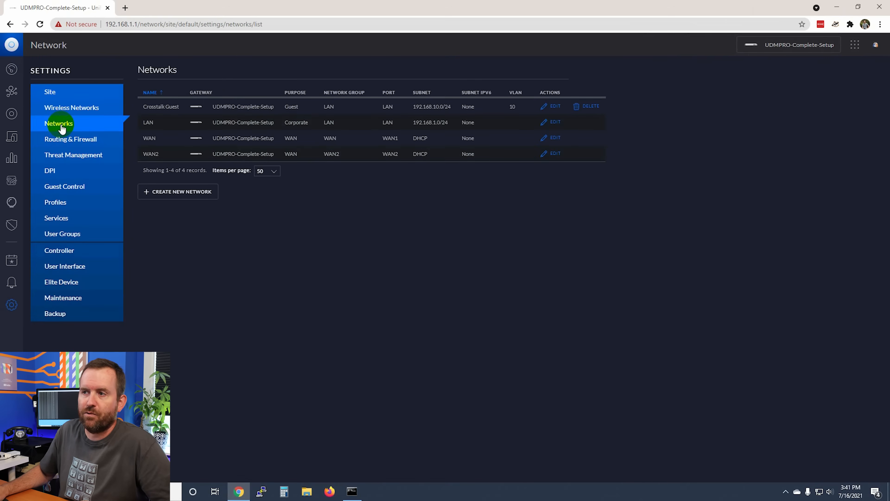
{"action": "left_click", "coordinate": [174, 193]}
{"action": "left_click", "coordinate": [249, 123]}
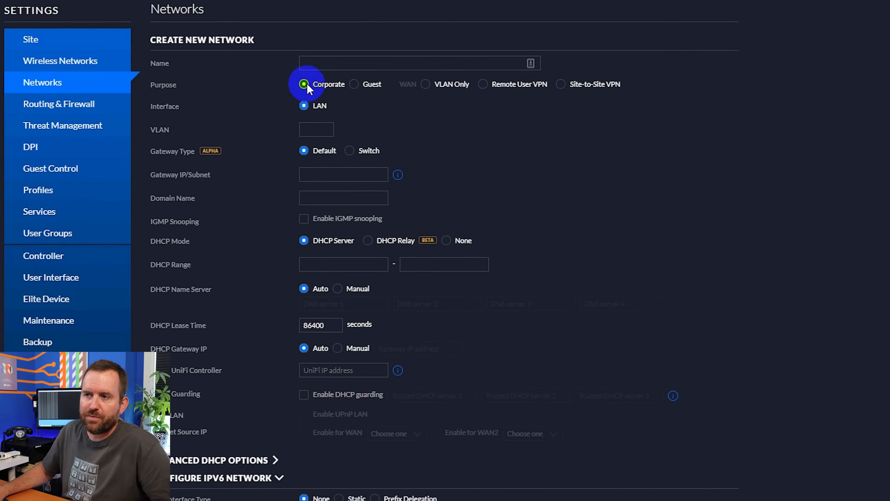
{"action": "left_click", "coordinate": [318, 65]}
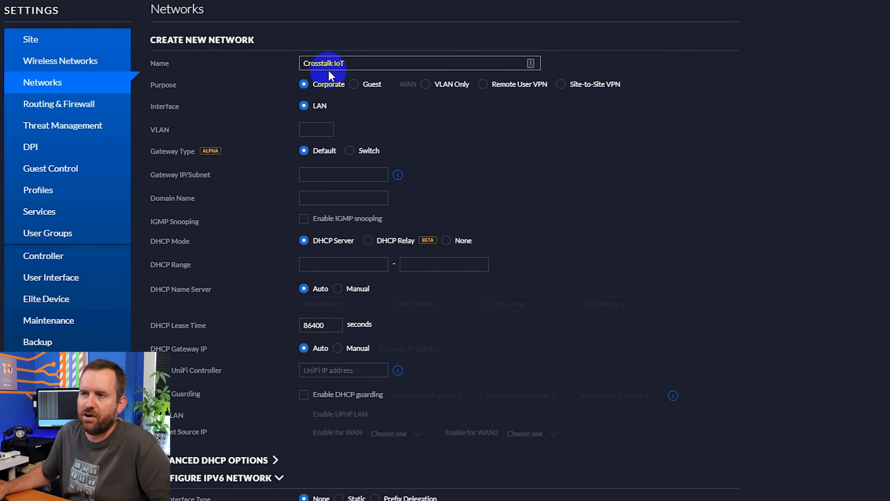
Set the new network's VLAN to 20 and its gateway/subnet to 192.168.20.1/24, and update the DHCP range to match
{"action": "left_click", "coordinate": [317, 129]}
{"action": "type", "text": "20"}
{"action": "key", "text": "Tab"}
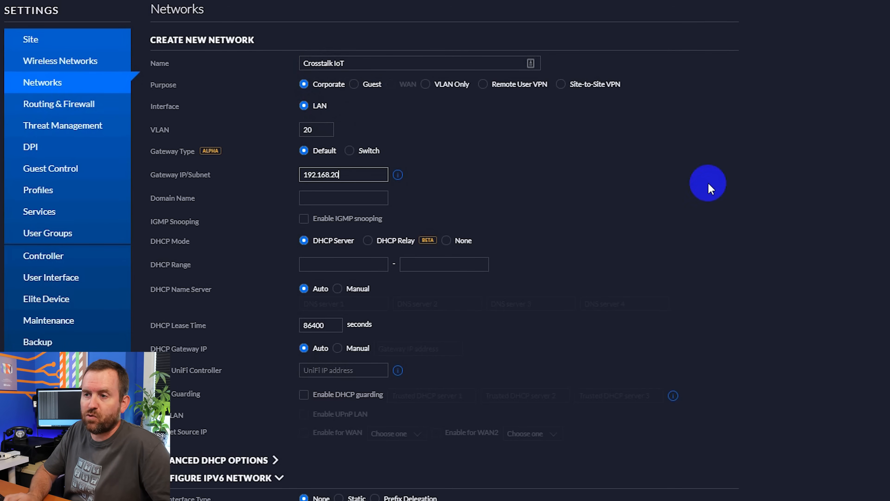
{"action": "type", "text": "192.168.20.1/24"}
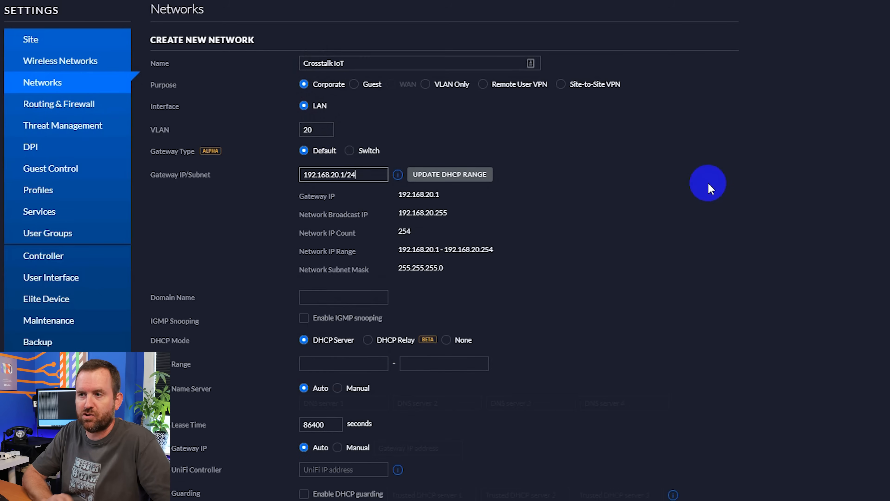
{"action": "left_click", "coordinate": [435, 175]}
{"action": "left_click", "coordinate": [323, 172]}
{"action": "left_click_drag", "start_coordinate": [323, 172], "coordinate": [368, 174]}
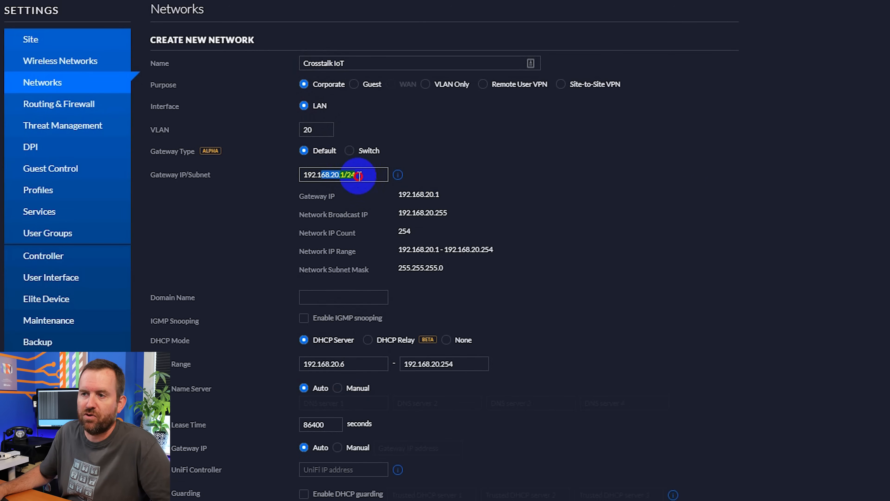
Set the start of the DHCP range to 192.168.20.2, keeping 192.168.20.254 as its end
{"action": "left_click", "coordinate": [315, 365]}
{"action": "left_click_drag", "start_coordinate": [315, 365], "coordinate": [356, 365]}
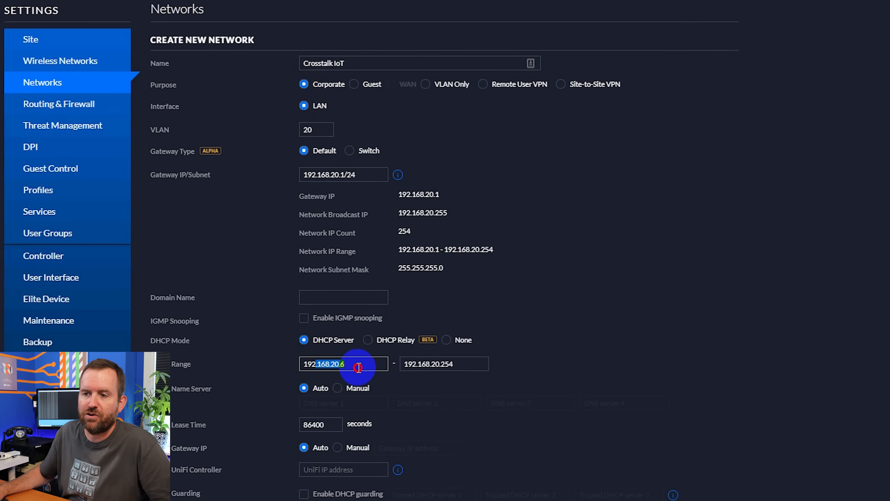
{"action": "left_click", "coordinate": [355, 365]}
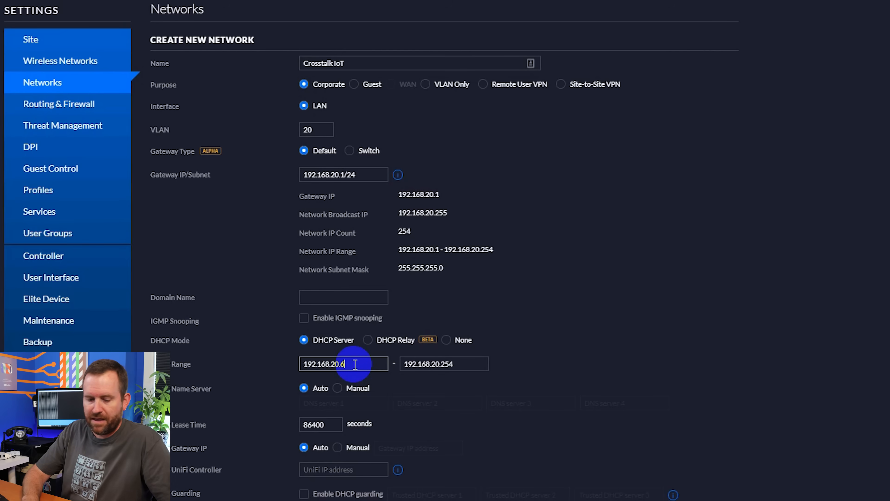
{"action": "key", "text": "BackSpace"}
{"action": "type", "text": "2"}
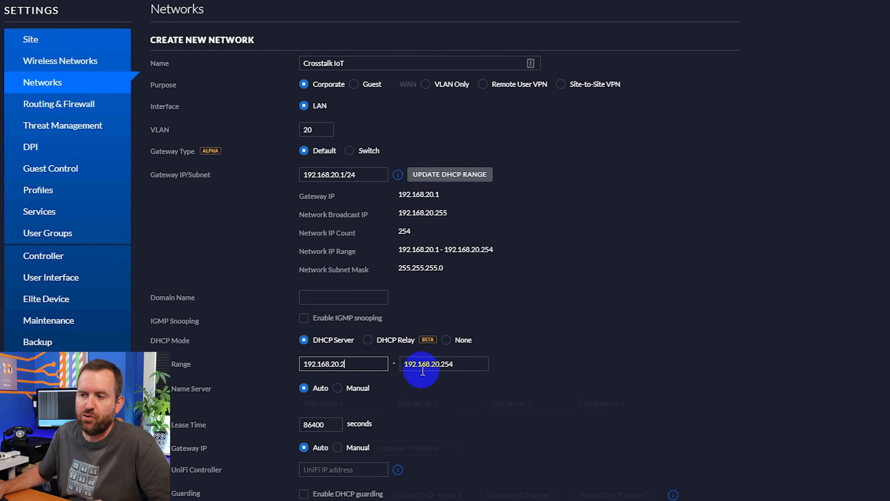
{"action": "left_click", "coordinate": [473, 364]}
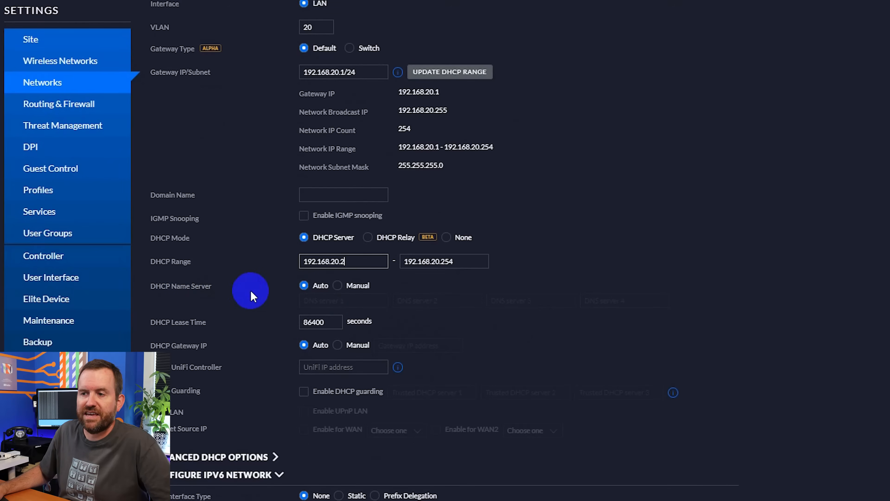
Set the DHCP name servers manually to 1.1.1.1 and 9.9.9.9, and save the Crosstalk IoT network
{"action": "left_click", "coordinate": [337, 285]}
{"action": "left_click", "coordinate": [330, 299]}
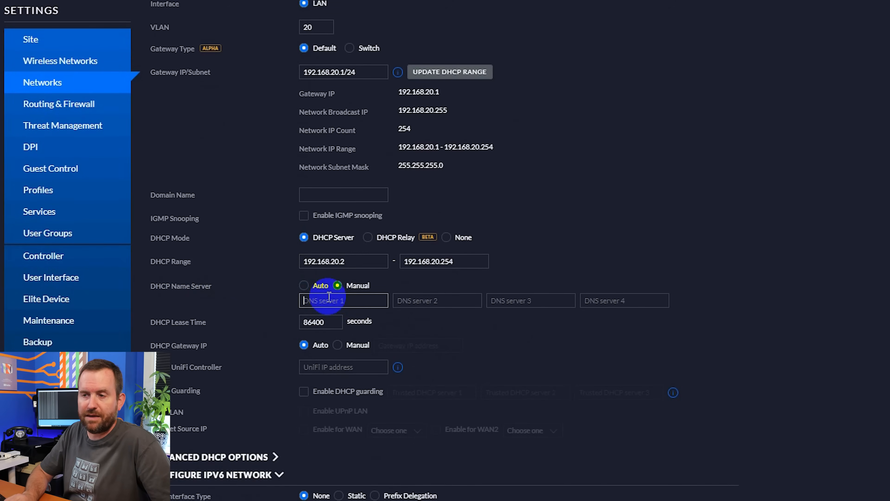
{"action": "type", "text": "9.9.9.9"}
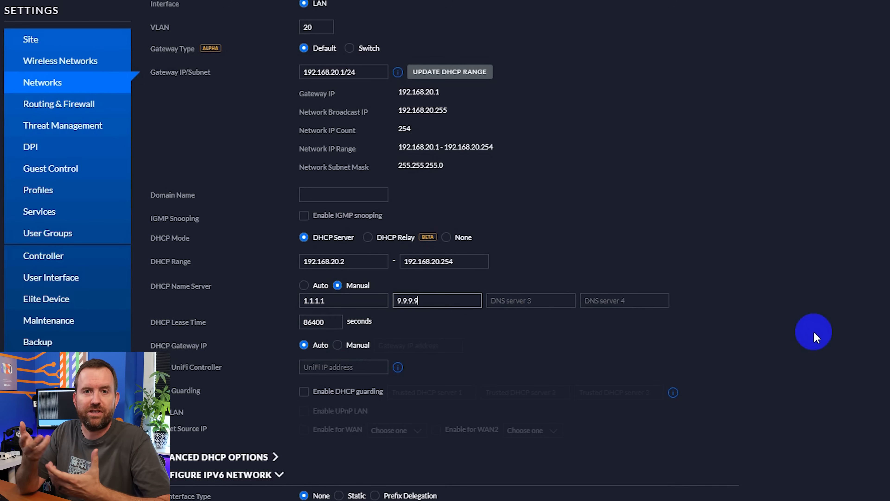
{"action": "left_click", "coordinate": [263, 354]}
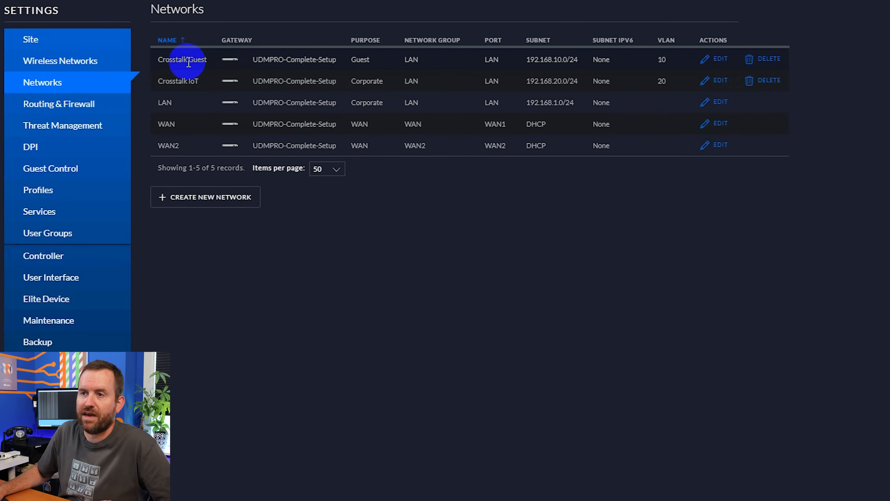
{"action": "left_click_drag", "start_coordinate": [166, 81], "coordinate": [667, 74]}
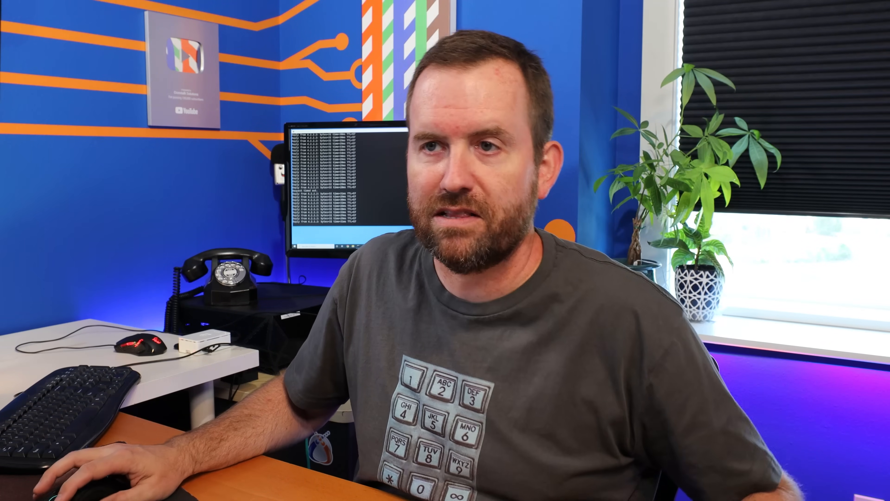
Create a wireless network named Crosstalk IoT with WPA Personal security and enter its security key
{"action": "left_click", "coordinate": [64, 63]}
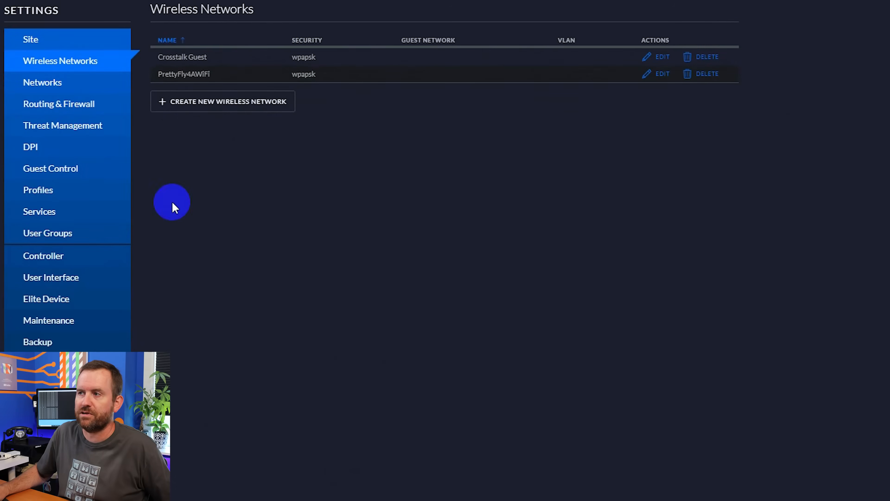
{"action": "left_click", "coordinate": [213, 106]}
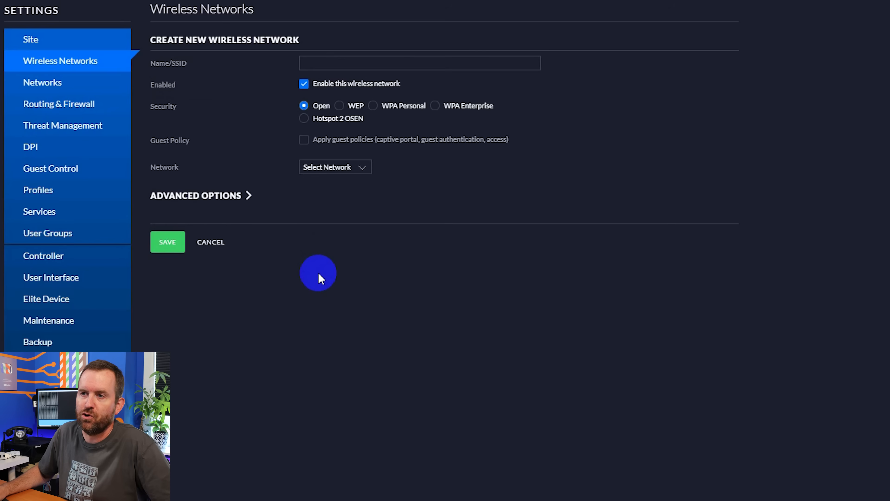
{"action": "left_click", "coordinate": [363, 66]}
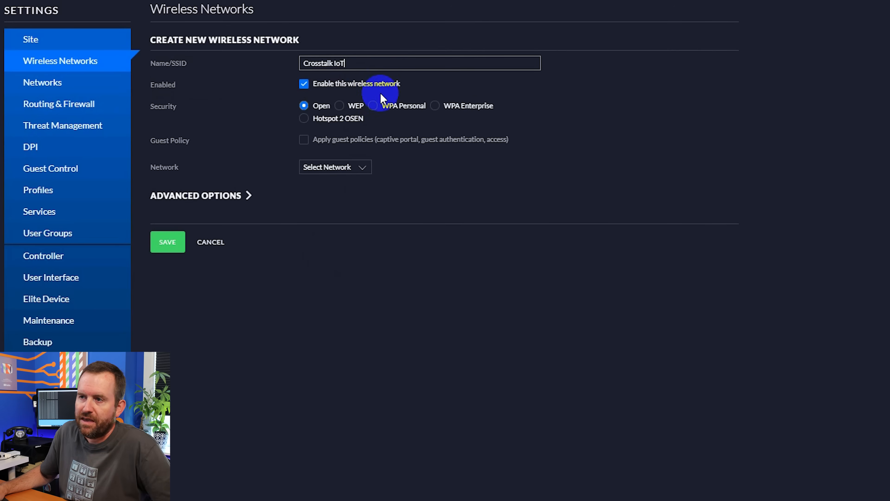
{"action": "left_click", "coordinate": [373, 105]}
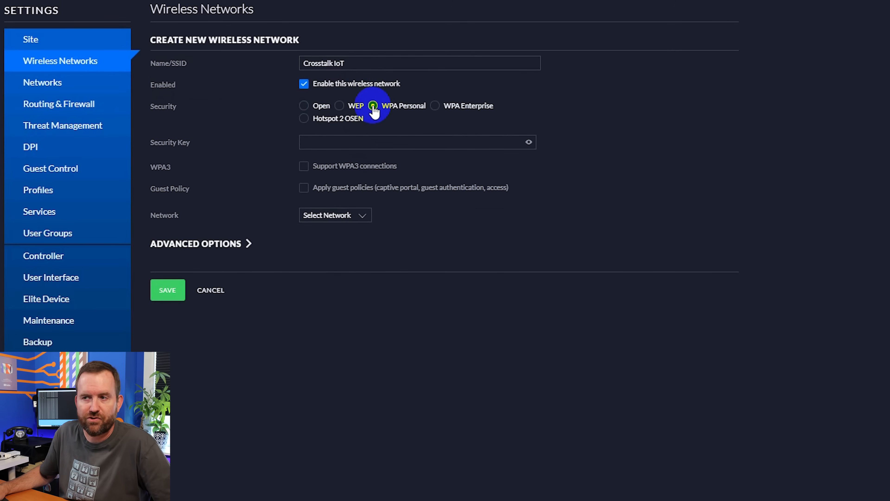
{"action": "left_click", "coordinate": [365, 144]}
{"action": "type", "text": "•••••••••"}
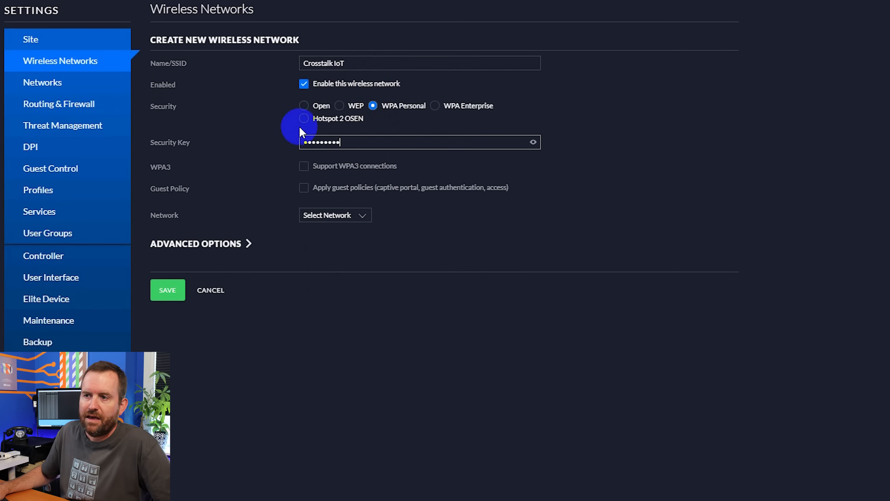
Leave WPA3 support off and assign the wireless network to the Crosstalk IoT network
{"action": "left_click", "coordinate": [304, 166]}
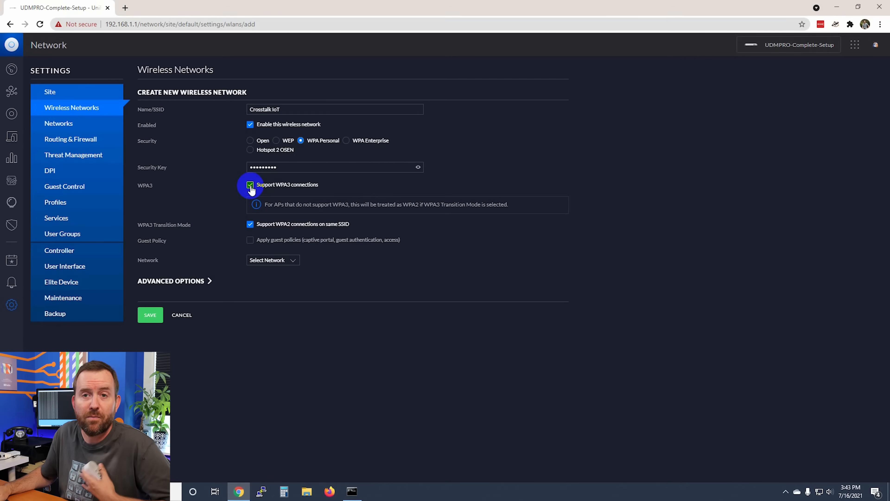
{"action": "left_click", "coordinate": [250, 186]}
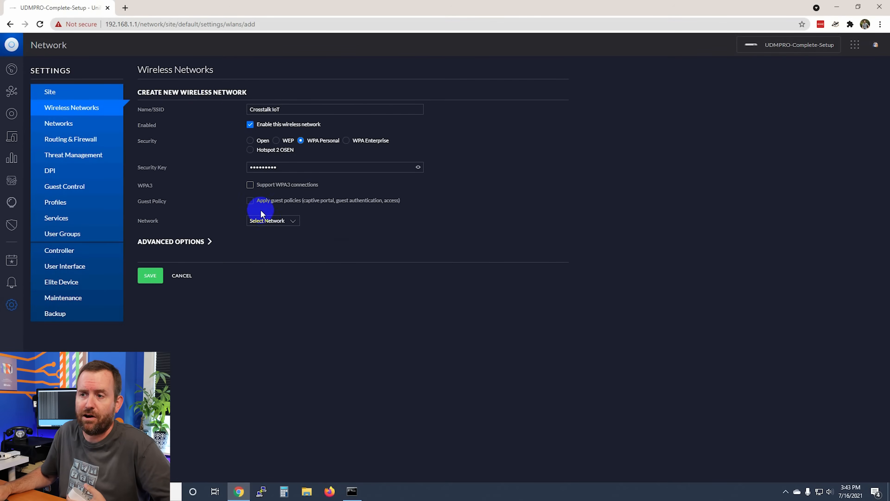
{"action": "left_click", "coordinate": [277, 221]}
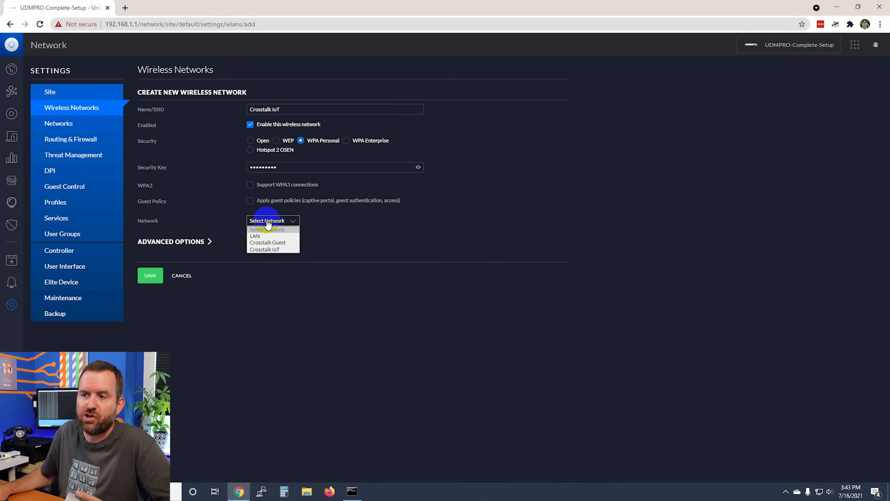
{"action": "left_click", "coordinate": [270, 249]}
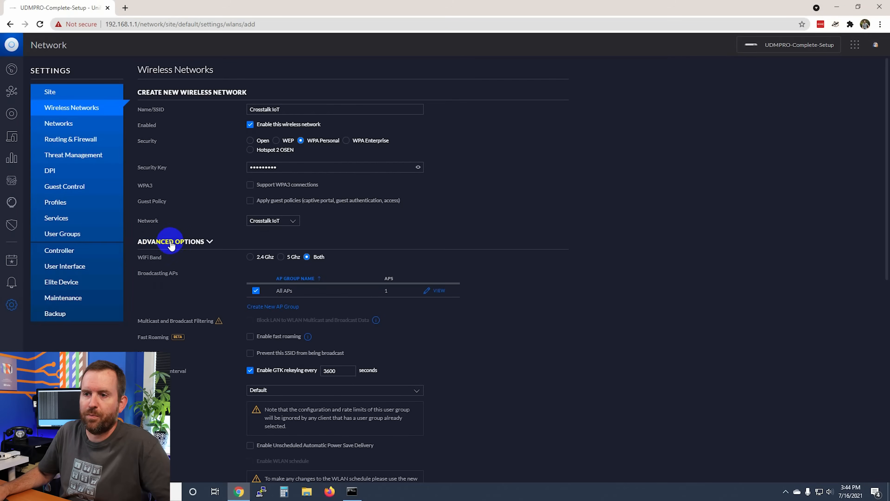
Limit the wireless network to the 2.4 GHz band with the Default user group in the advanced options, and save it
{"action": "scroll", "coordinate": [174, 262], "scroll_direction": "down", "scroll_amount": 2}
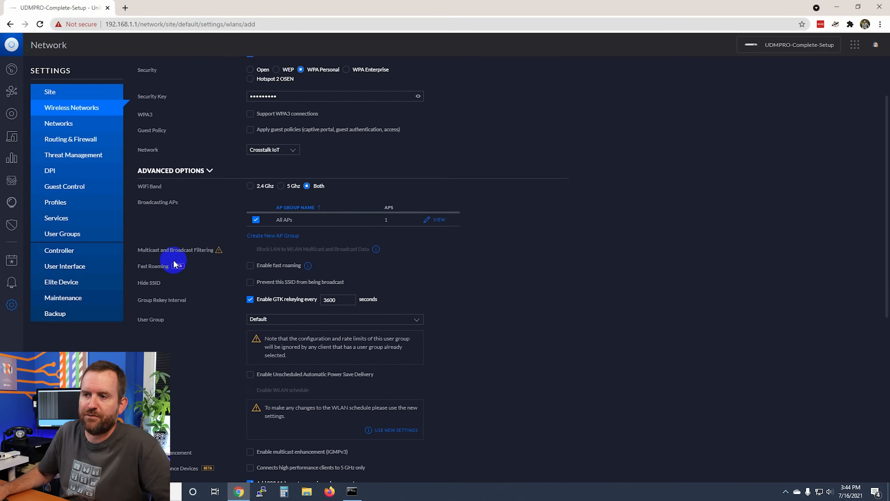
{"action": "scroll", "coordinate": [174, 264], "scroll_direction": "down", "scroll_amount": 1}
{"action": "left_click", "coordinate": [250, 164]}
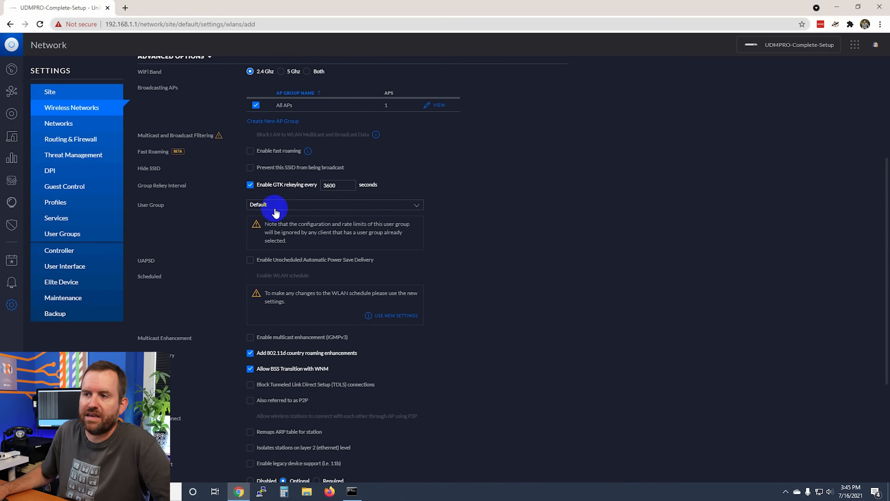
{"action": "left_click", "coordinate": [267, 205]}
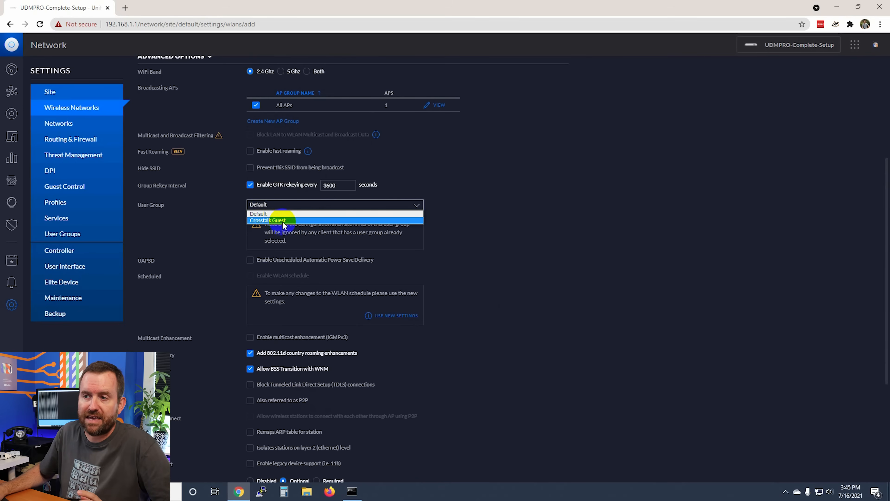
{"action": "left_click", "coordinate": [268, 213]}
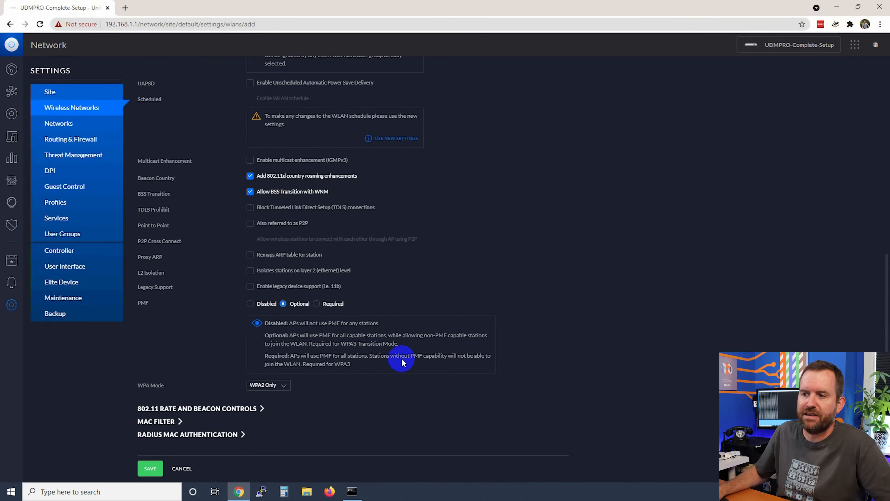
{"action": "left_click", "coordinate": [150, 469]}
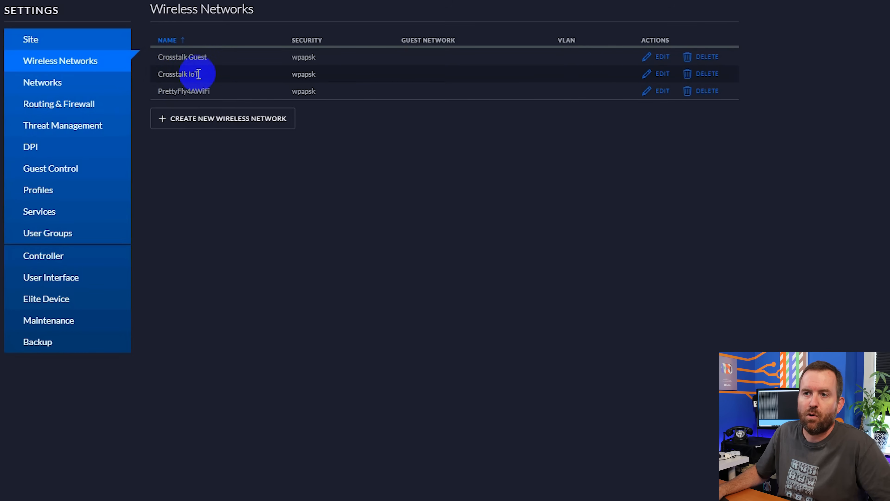
Assign the Crosstalk IoT (20) switch port profile to port 7 of the USW-Pro-24-PoE switch and apply it
{"action": "left_click", "coordinate": [34, 88]}
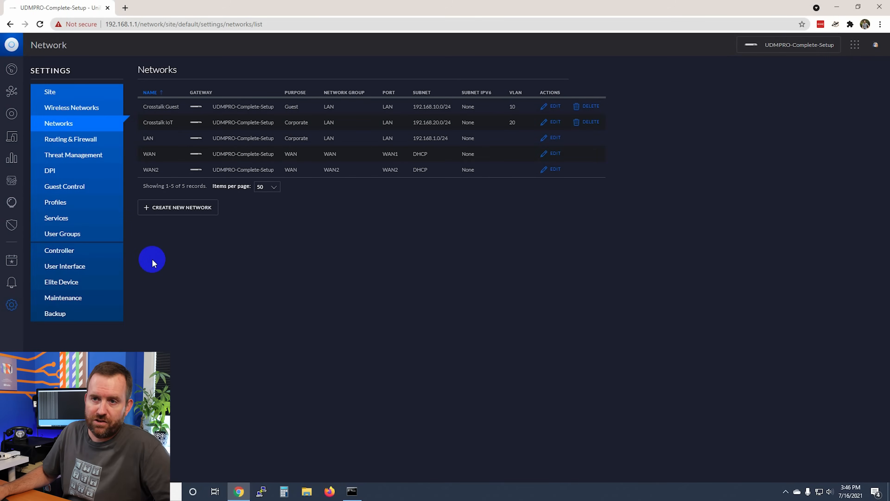
{"action": "left_click", "coordinate": [13, 115]}
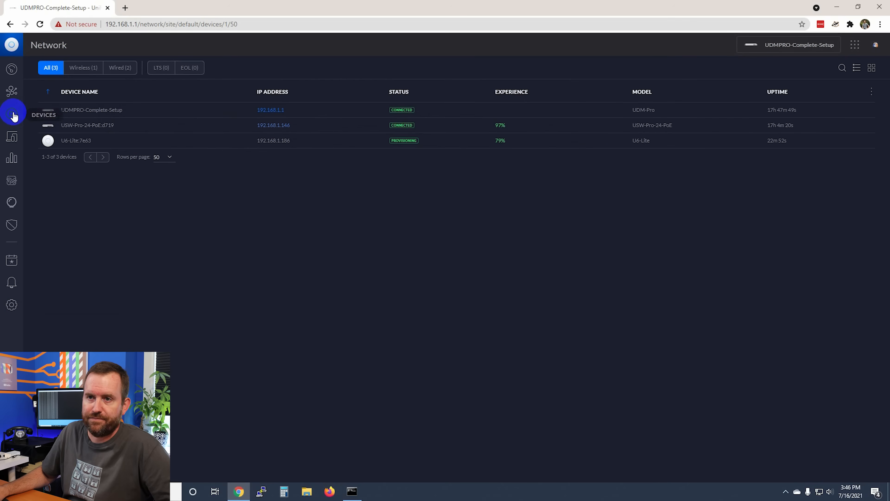
{"action": "left_click", "coordinate": [102, 130]}
{"action": "mouse_move", "coordinate": [762, 124]}
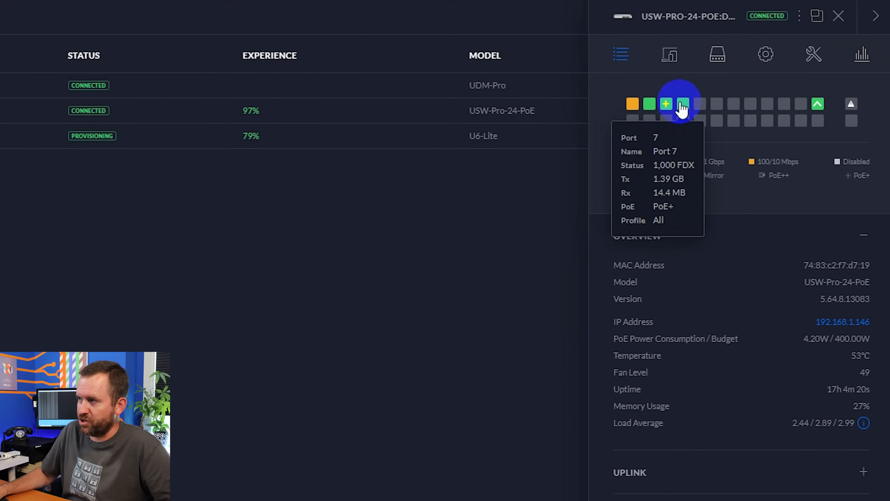
{"action": "left_click", "coordinate": [684, 108]}
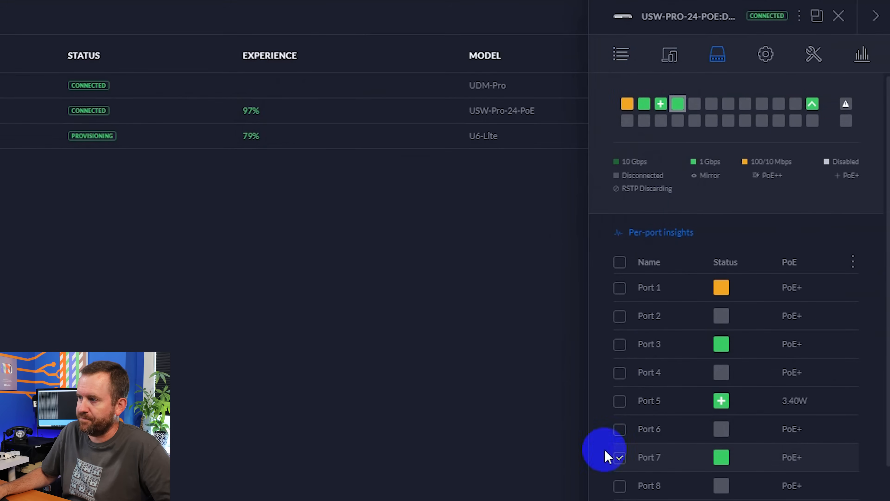
{"action": "left_click", "coordinate": [842, 458]}
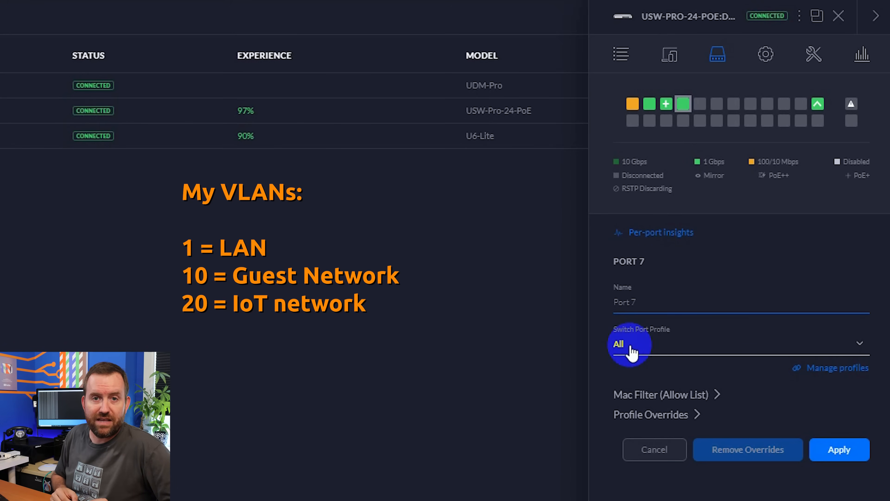
{"action": "left_click", "coordinate": [631, 351]}
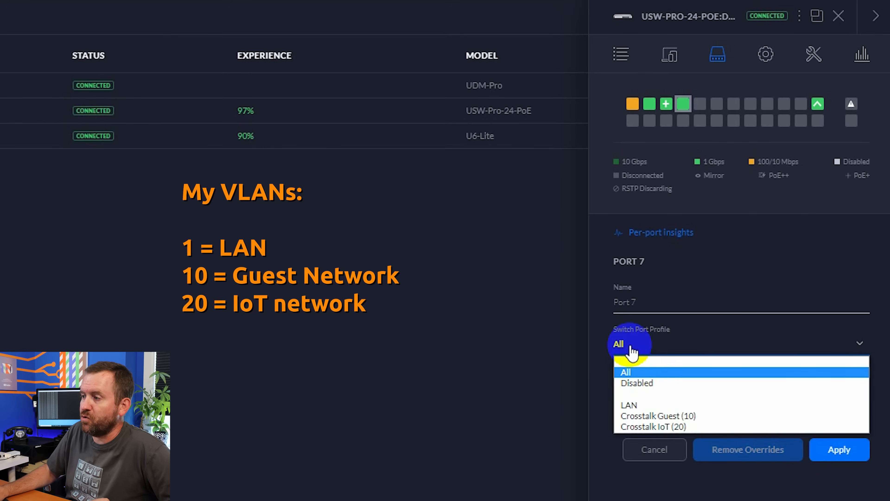
{"action": "left_click", "coordinate": [646, 428]}
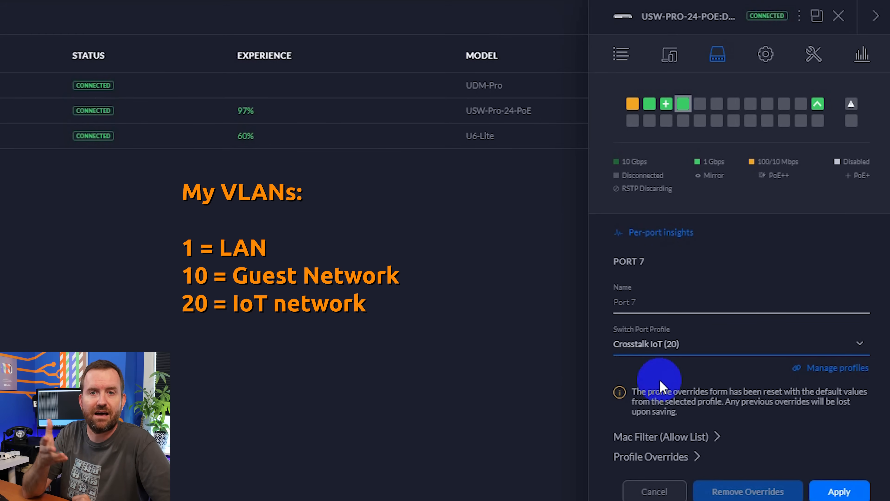
{"action": "left_click", "coordinate": [848, 493]}
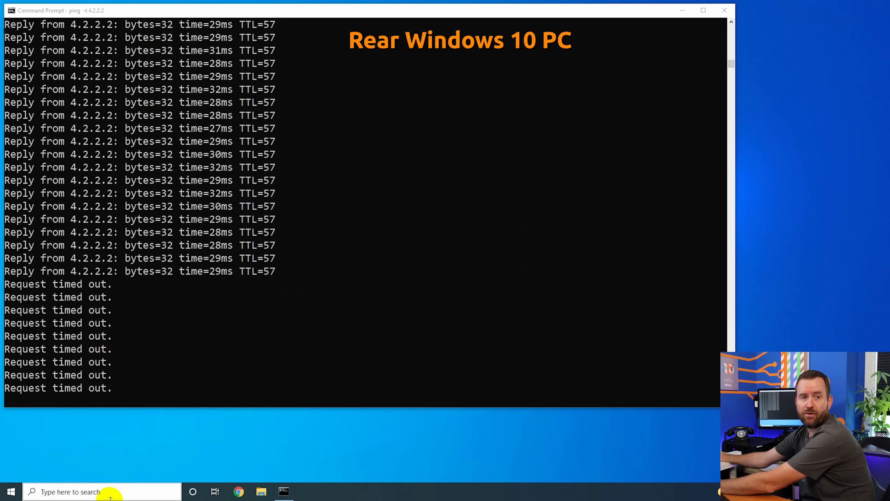
In Command Prompt on the rear Windows 10 PC, stop the running ping and release and renew the IP lease with ipconfig
{"action": "key", "text": "ctrl+c"}
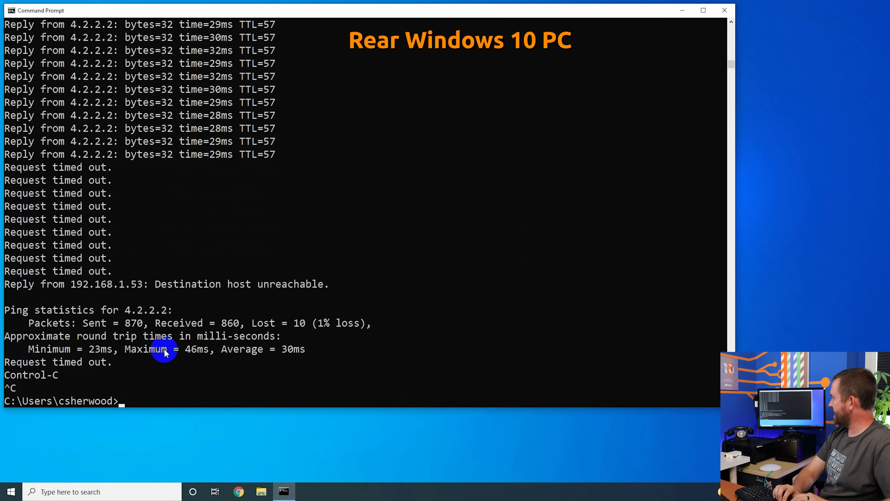
{"action": "type", "text": "ipconfig /release"}
{"action": "key", "text": "Return"}
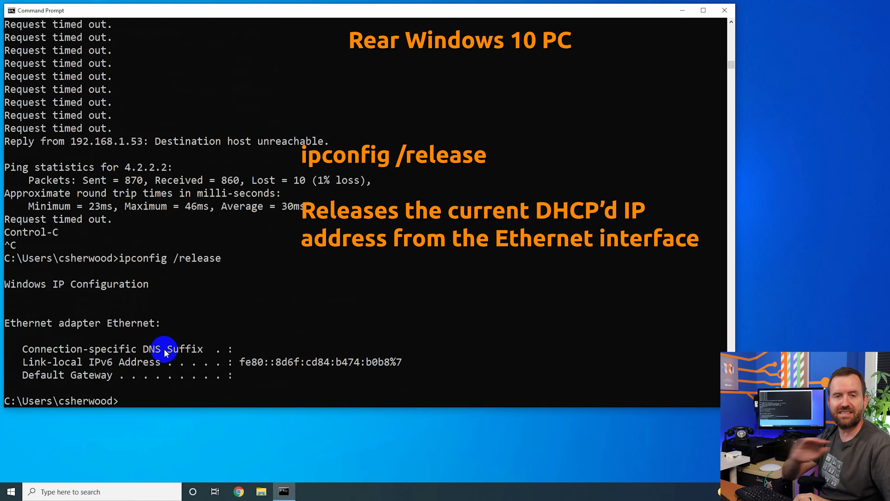
{"action": "type", "text": "ipconfig"}
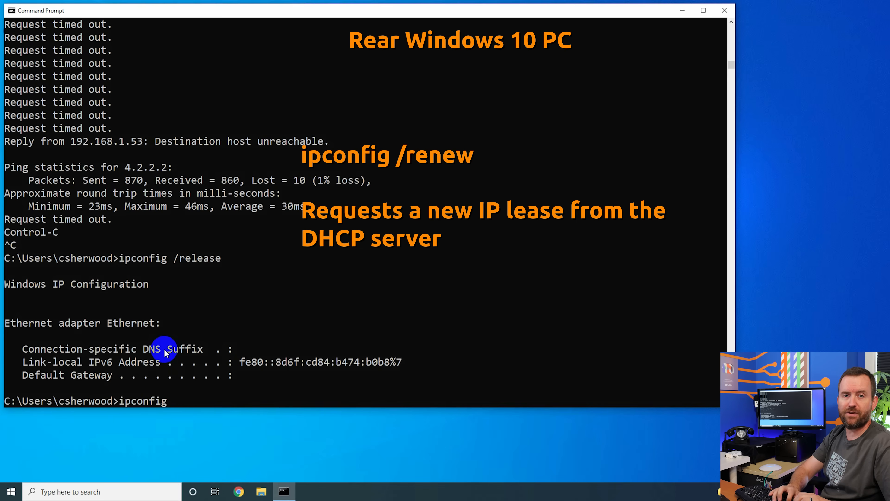
{"action": "type", "text": " /renew"}
{"action": "key", "text": "Return"}
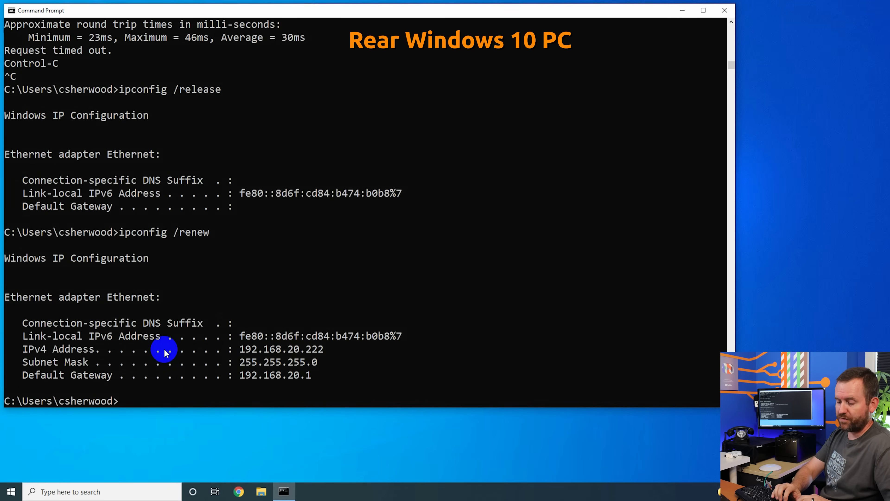
Test internet access and name resolution by pinging 1.1.1.1 and slashdot.org
{"action": "type", "text": "ping 1.1.1.1"}
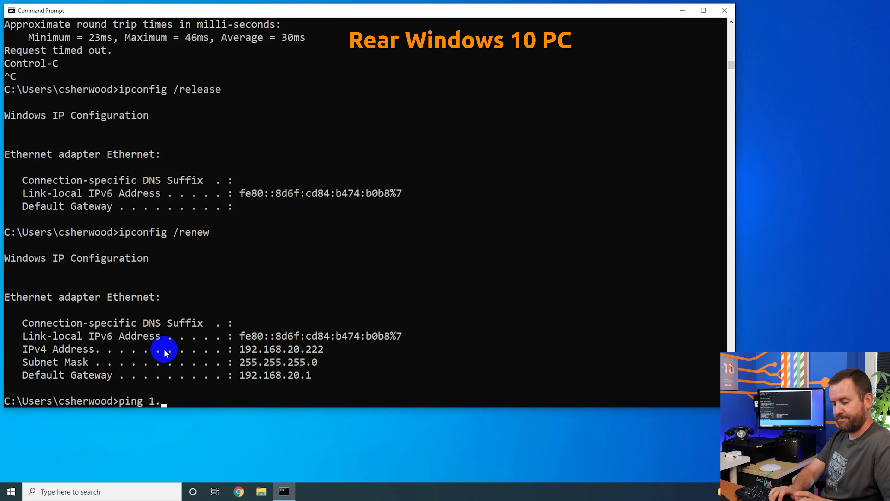
{"action": "key", "text": "Return"}
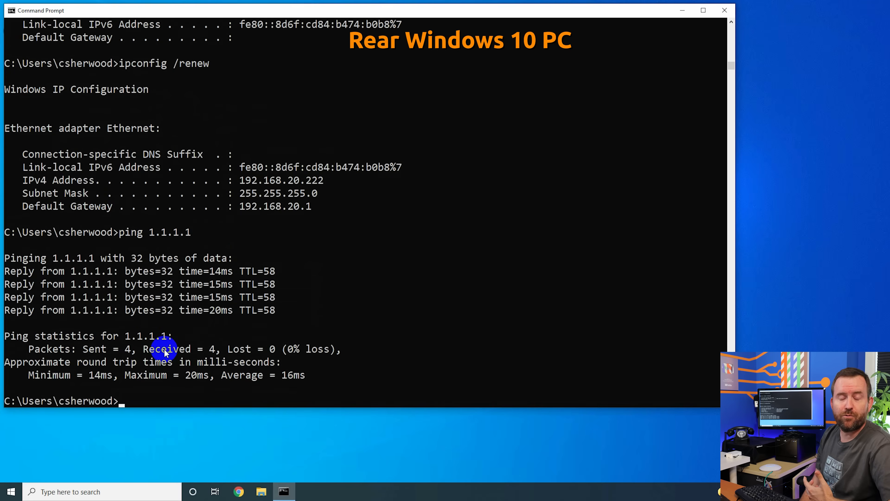
{"action": "key", "text": "Return"}
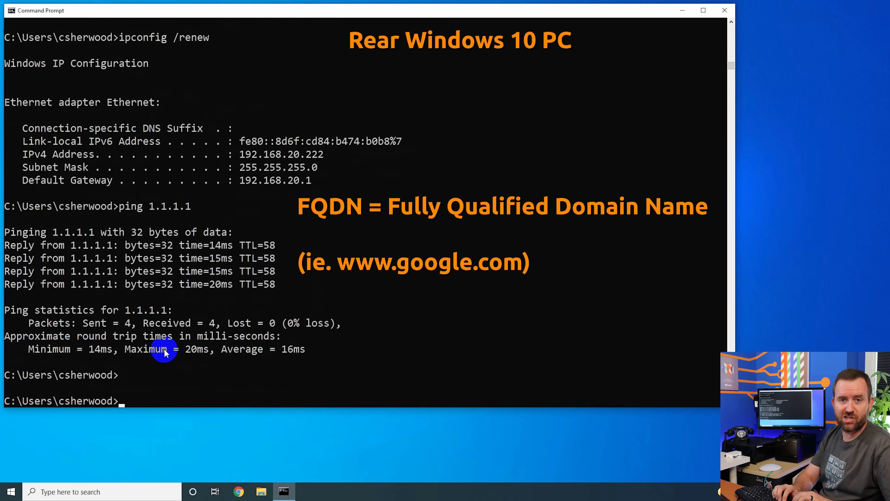
{"action": "type", "text": "ping slash"}
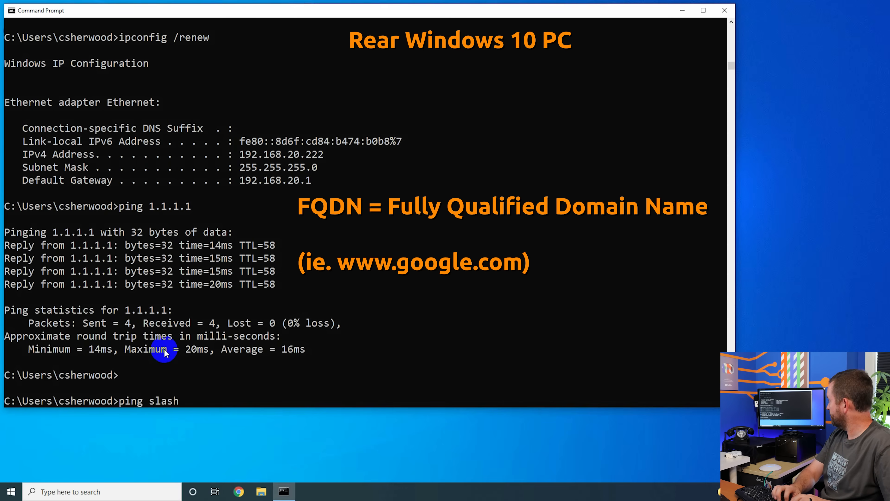
{"action": "type", "text": "dot.org"}
{"action": "key", "text": "Return"}
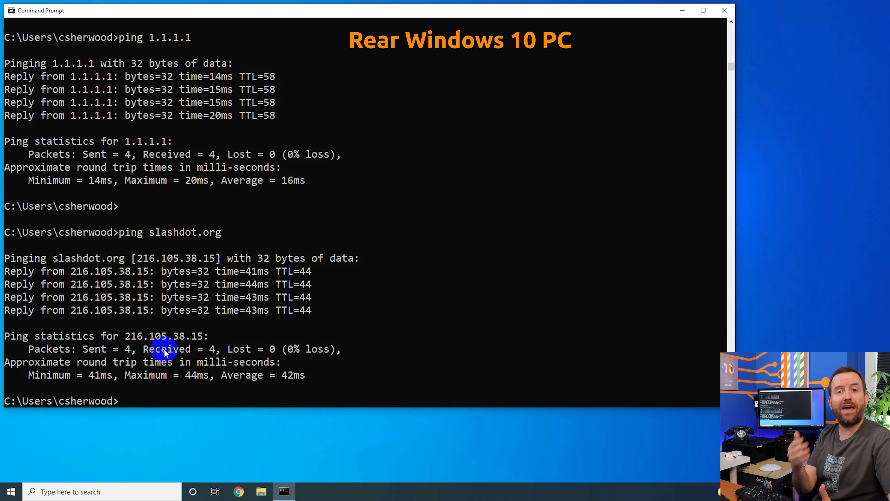
Test access to the main LAN by pinging the gateway 192.168.1.1 and the main desktop PC at 192.168.1.144
{"action": "type", "text": "ping 19"}
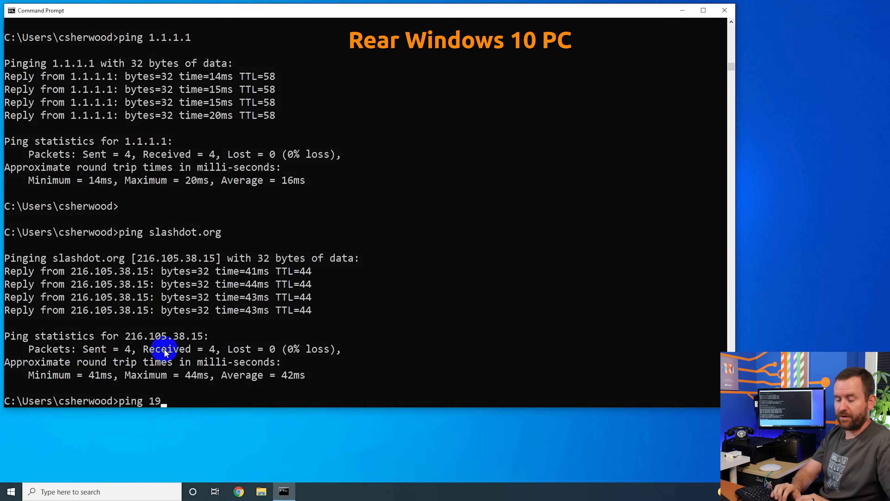
{"action": "type", "text": "2.168.1.1"}
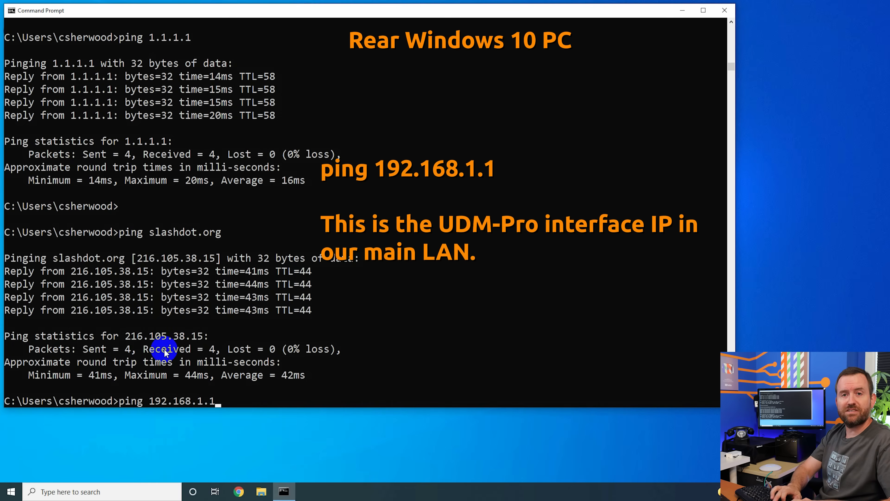
{"action": "key", "text": "Return"}
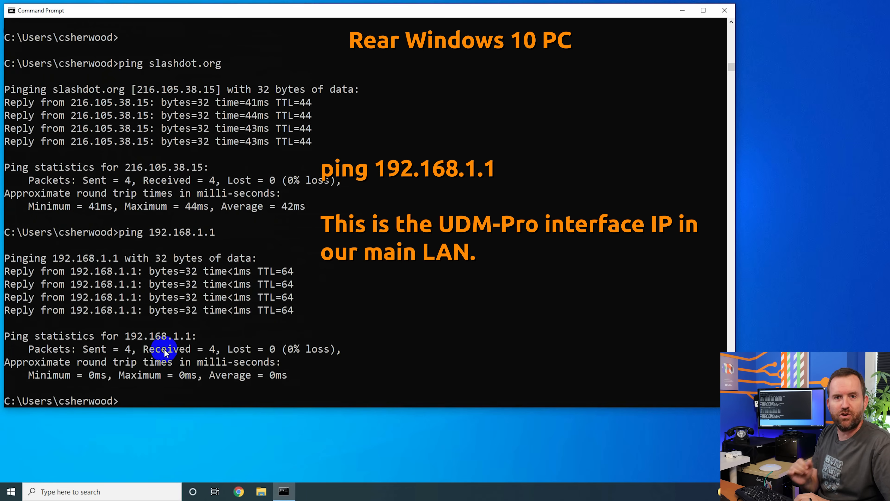
{"action": "key", "text": "Return"}
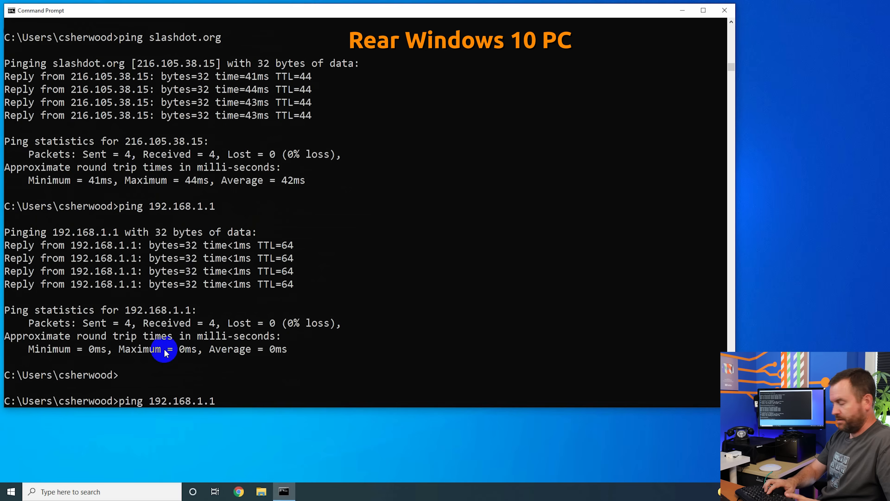
{"action": "type", "text": "44"}
{"action": "key", "text": "Return"}
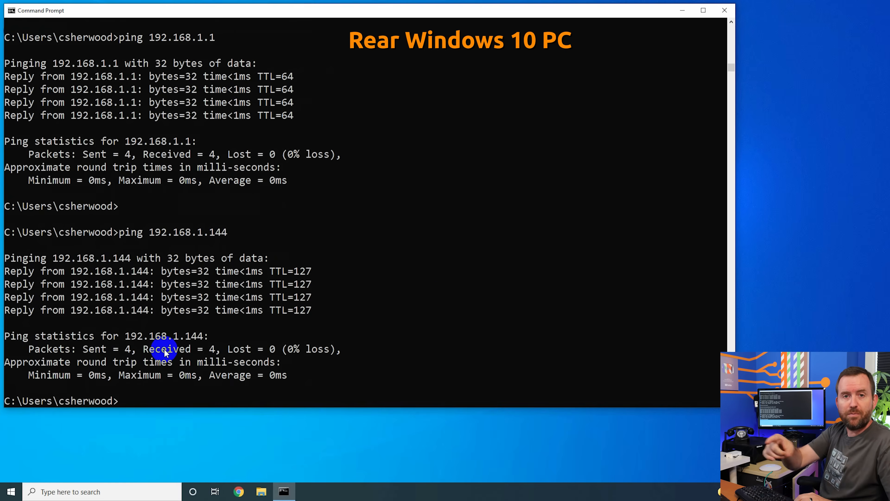
Start a persistent ping (-t) to the main desktop PC at 192.168.1.144 to monitor connectivity
{"action": "type", "text": "ping -t 182"}
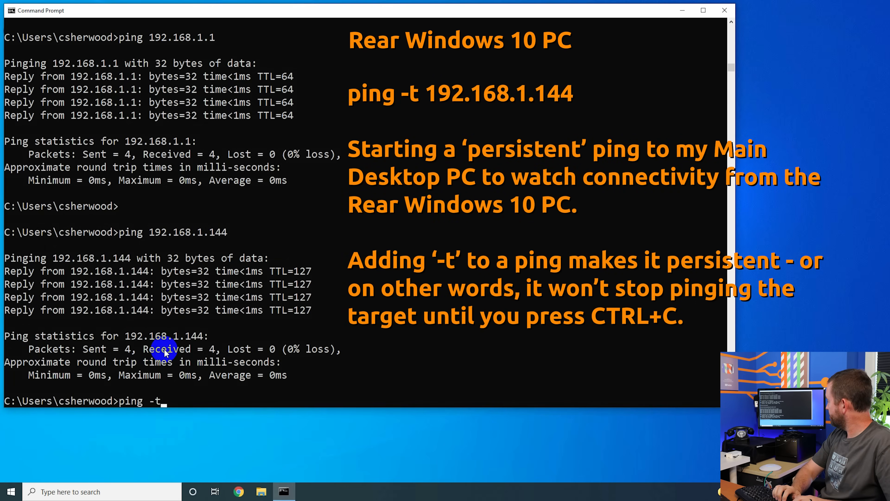
{"action": "key", "text": "BackSpace"}
{"action": "key", "text": "BackSpace"}
{"action": "type", "text": "92.1"}
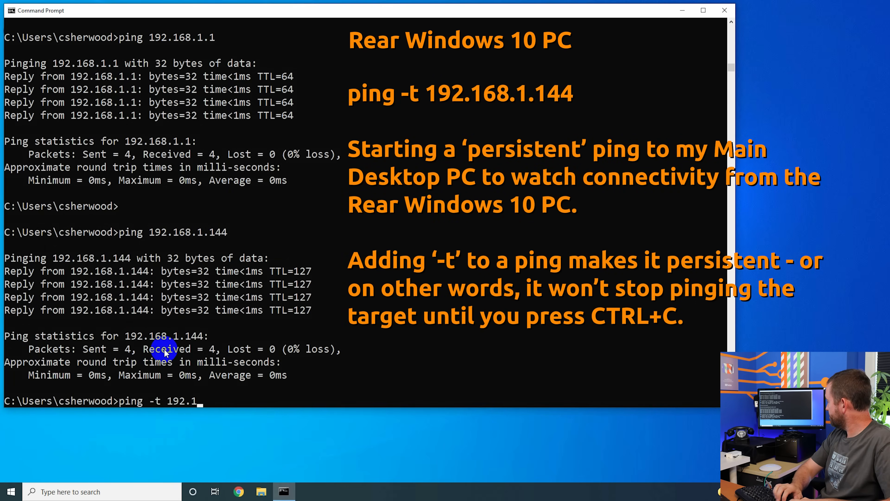
{"action": "type", "text": "68.1.144"}
{"action": "key", "text": "Return"}
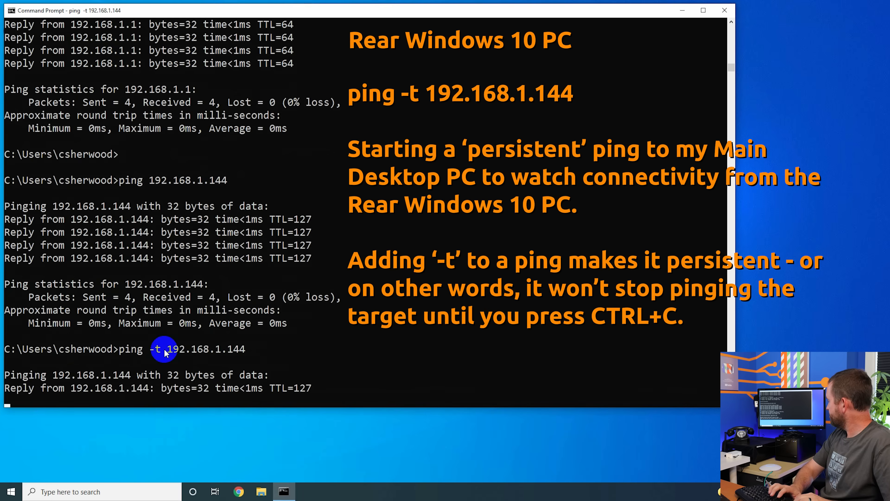
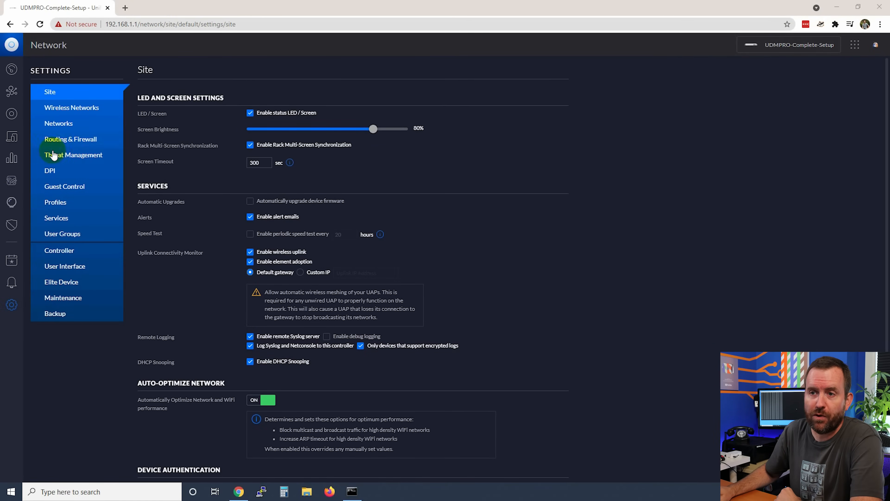
Switch to the UniFi Network settings and examine the predefined IPv4 firewall rules for LAN In and Guest In
{"action": "left_click", "coordinate": [60, 141]}
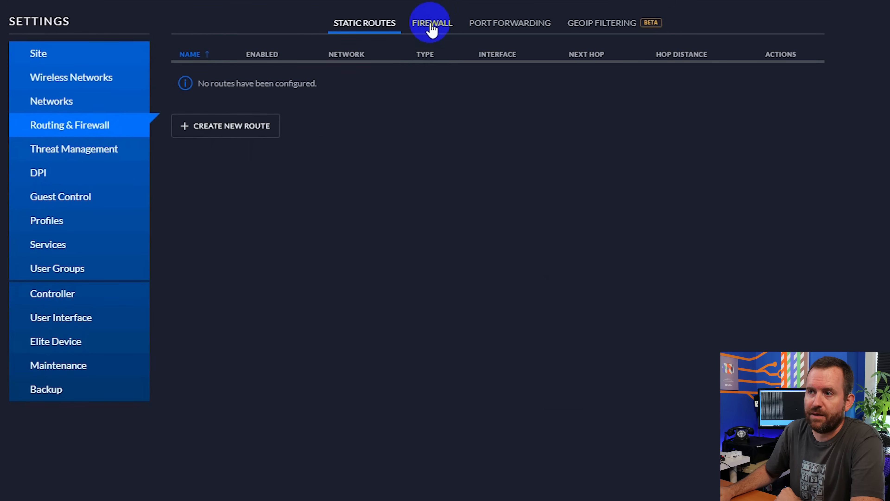
{"action": "left_click", "coordinate": [432, 25]}
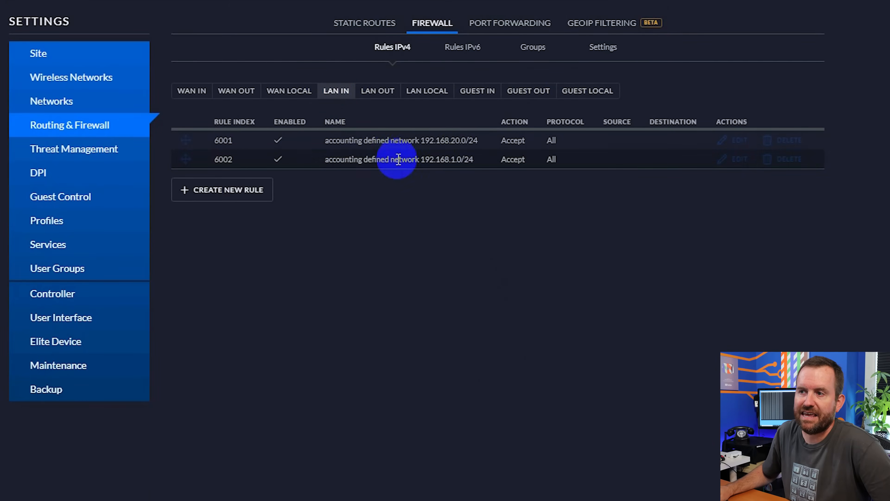
{"action": "left_click", "coordinate": [424, 140]}
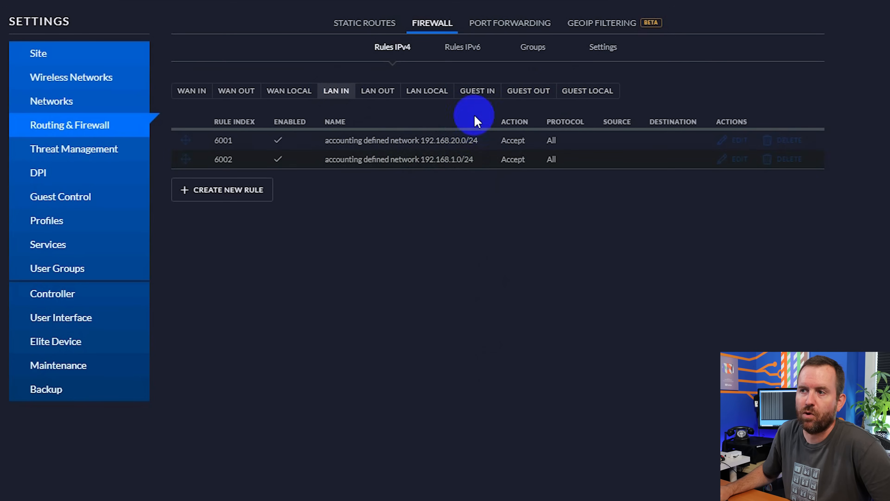
{"action": "left_click", "coordinate": [477, 92]}
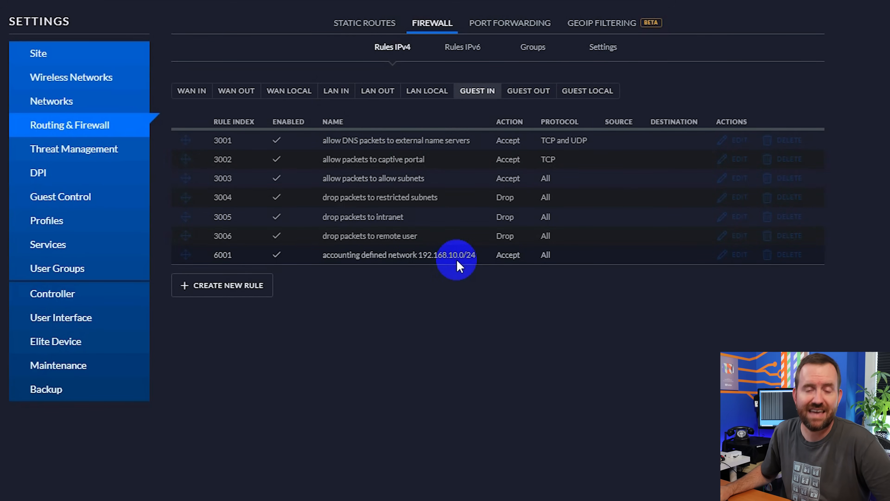
Set up a new LAN In rule named Allow Established and Related with action Accept, matching the Established and Related states
{"action": "left_click", "coordinate": [336, 91]}
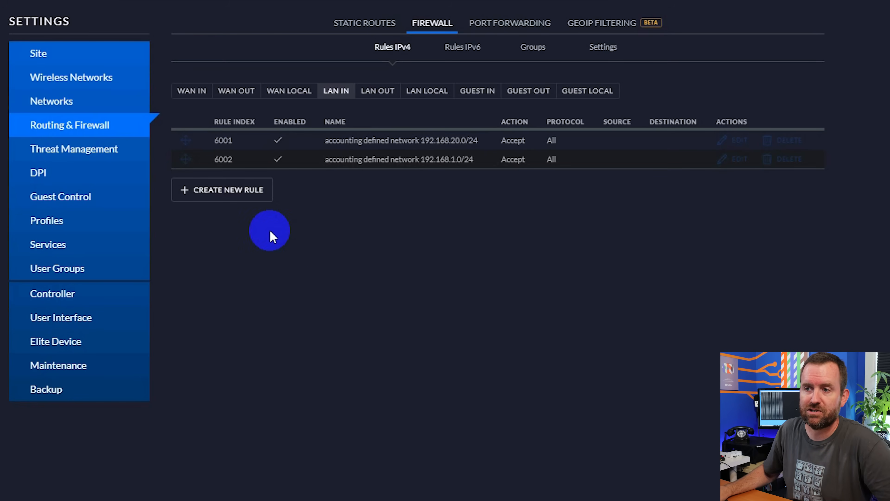
{"action": "left_click", "coordinate": [230, 192]}
{"action": "left_click", "coordinate": [372, 106]}
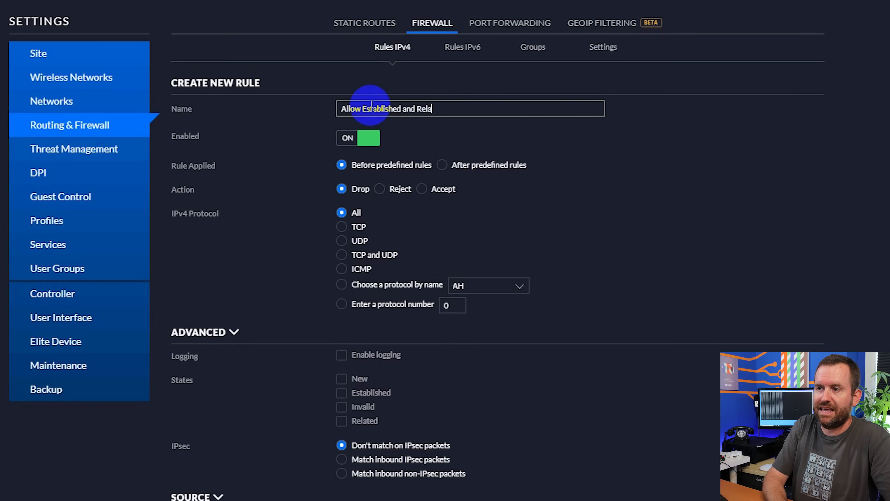
{"action": "left_click", "coordinate": [422, 188]}
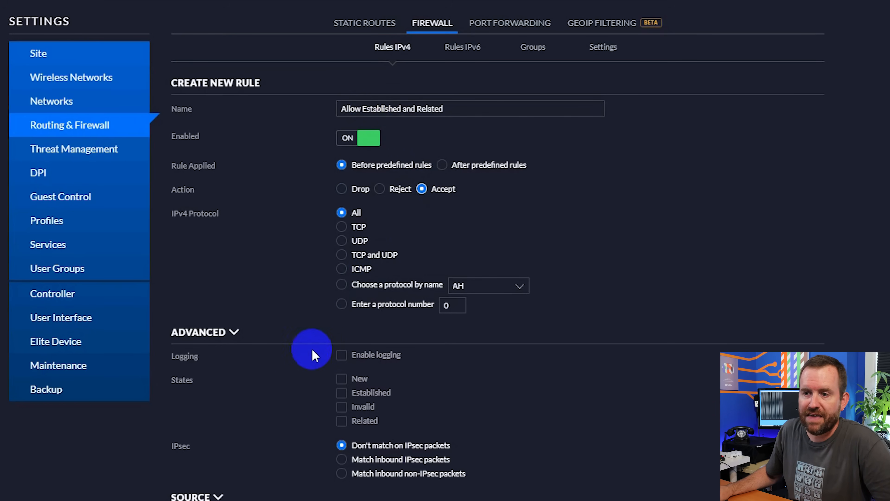
{"action": "left_click", "coordinate": [343, 393]}
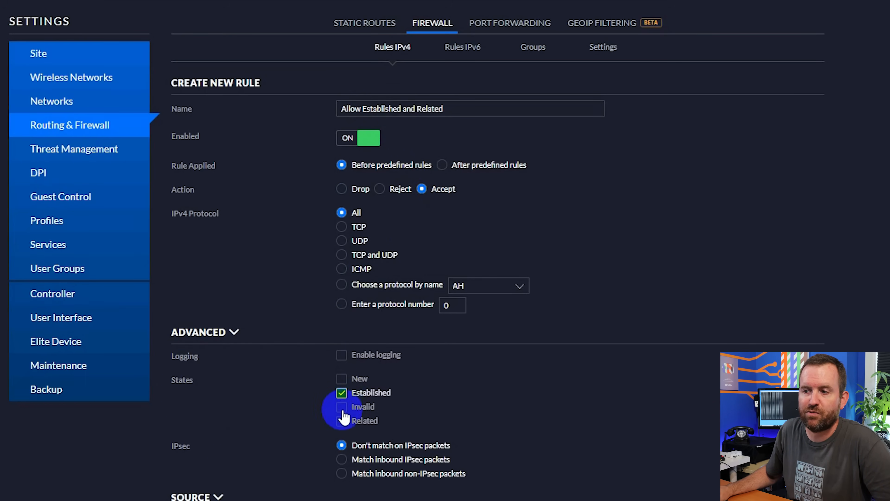
{"action": "left_click", "coordinate": [342, 421]}
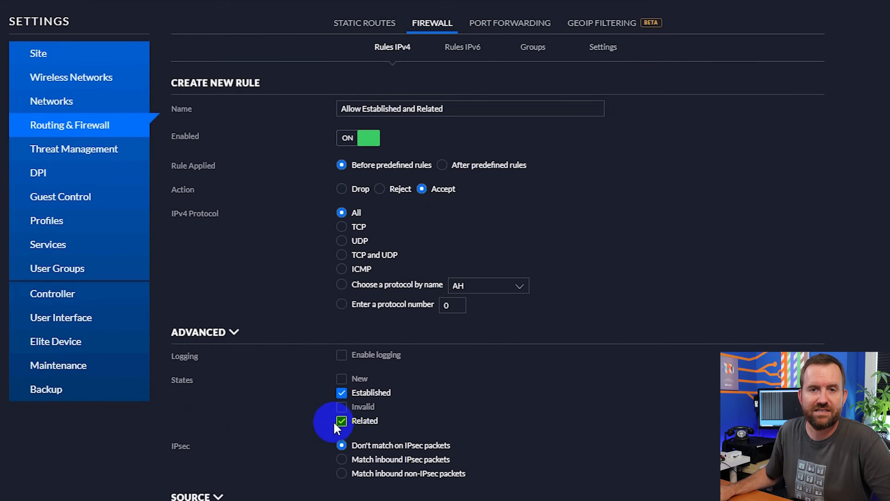
Save the Allow Established and Related rule with source and destination left at Any
{"action": "scroll", "coordinate": [295, 440], "scroll_direction": "down", "scroll_amount": 7}
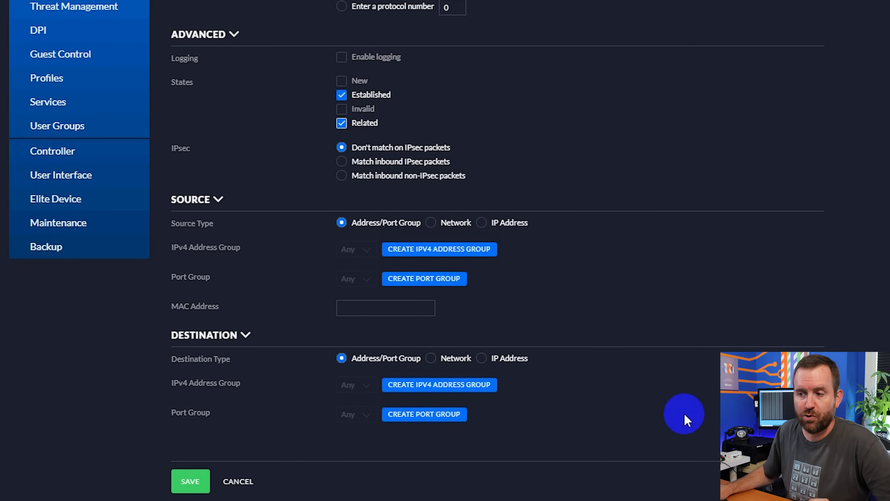
{"action": "left_click", "coordinate": [185, 481]}
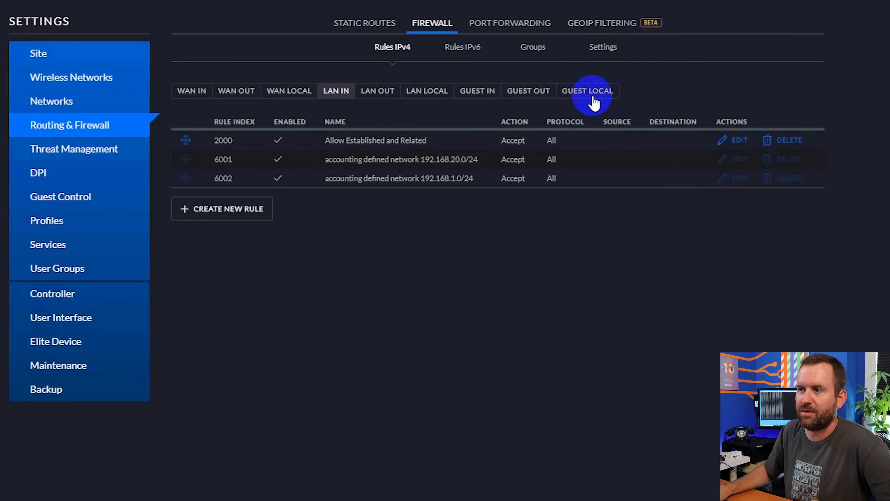
Start a new firewall group of type Address IPv4 named Local Networks RFC1918
{"action": "left_click", "coordinate": [534, 50]}
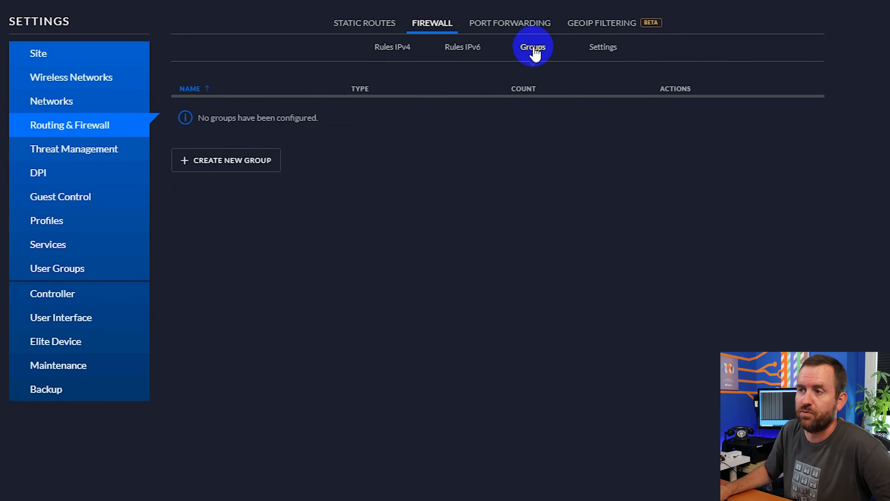
{"action": "left_click", "coordinate": [223, 167]}
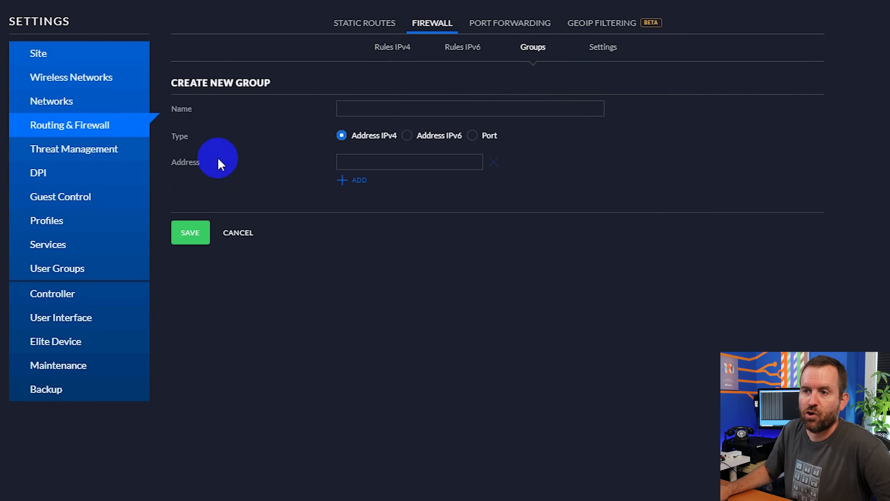
{"action": "left_click", "coordinate": [389, 108]}
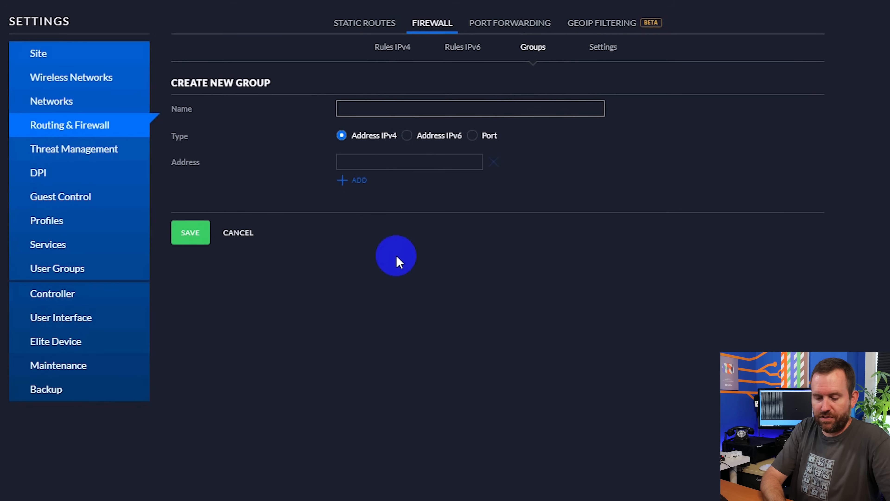
{"action": "type", "text": "Local Net"}
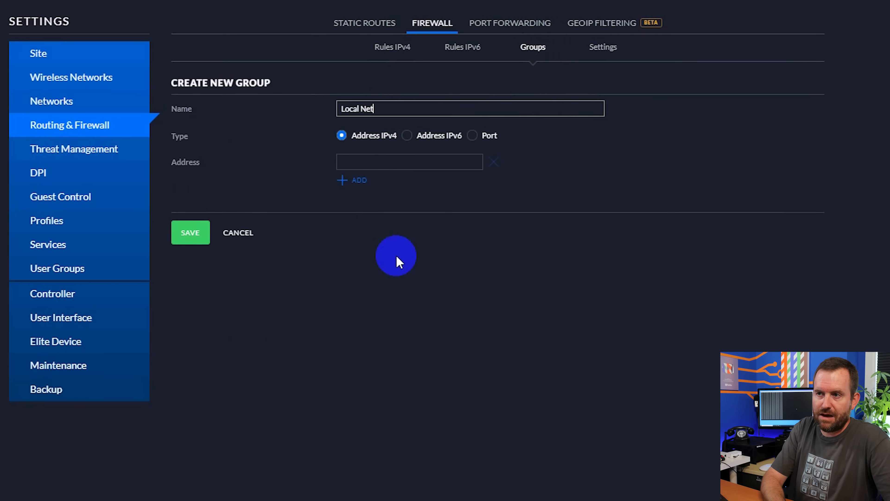
{"action": "type", "text": "works RFC"}
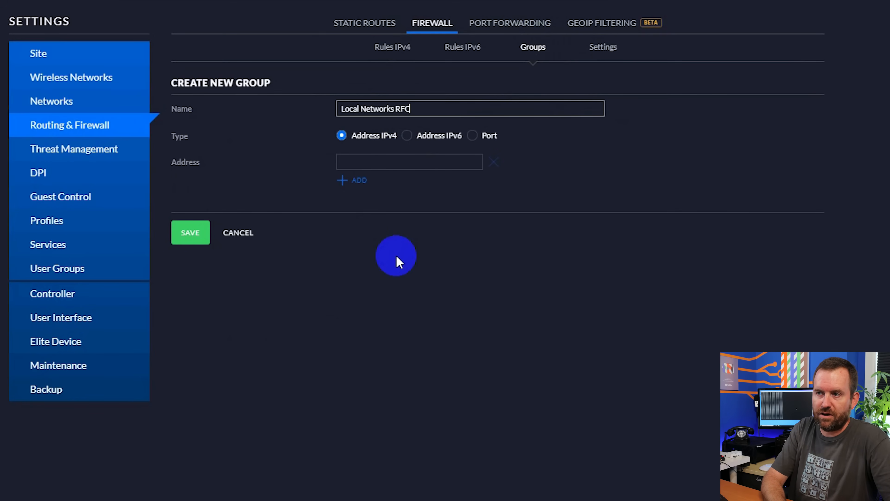
{"action": "type", "text": "1918"}
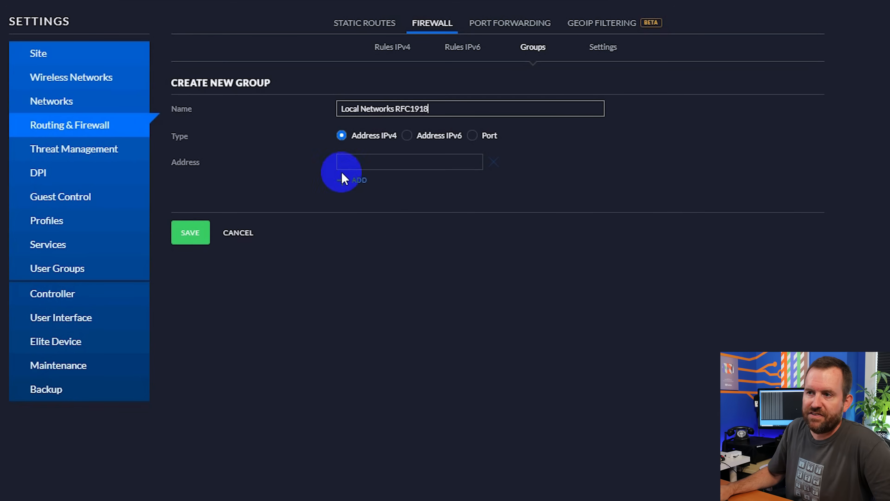
Add the ranges 192.168.0.0/16, 172.16.0.0/12 and 10.0.0.0/8 to the Local Networks RFC1918 group and save it
{"action": "left_click", "coordinate": [378, 160]}
{"action": "type", "text": "192.168.0.0/16"}
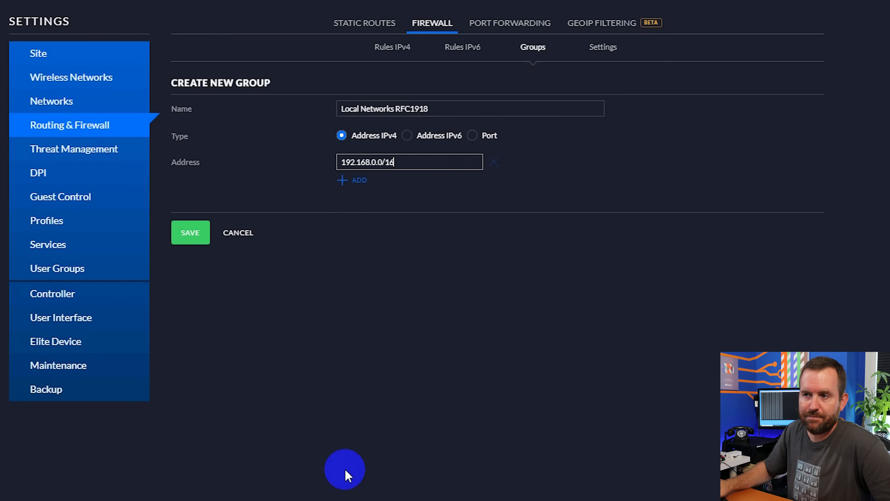
{"action": "left_click", "coordinate": [353, 181]}
{"action": "left_click", "coordinate": [354, 199]}
{"action": "left_click", "coordinate": [355, 182]}
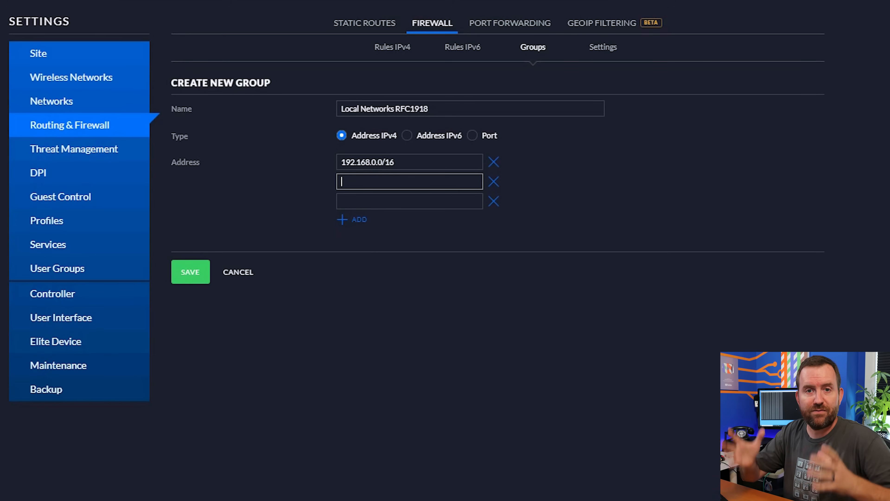
{"action": "type", "text": "172.16.0.0/12"}
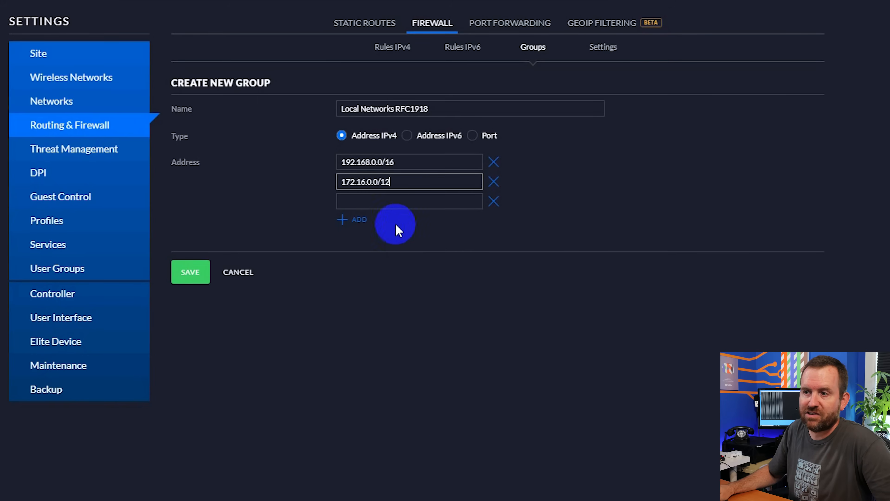
{"action": "left_click", "coordinate": [396, 203]}
{"action": "type", "text": "10.0"}
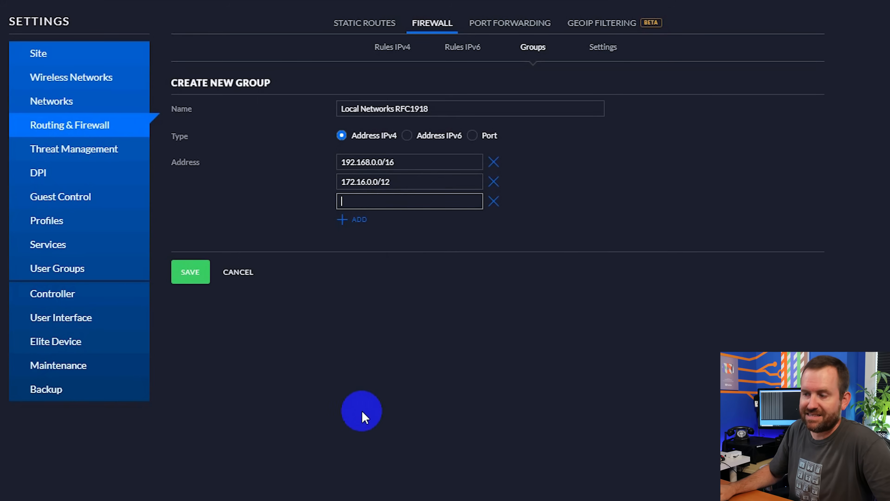
{"action": "type", "text": ".0.0"}
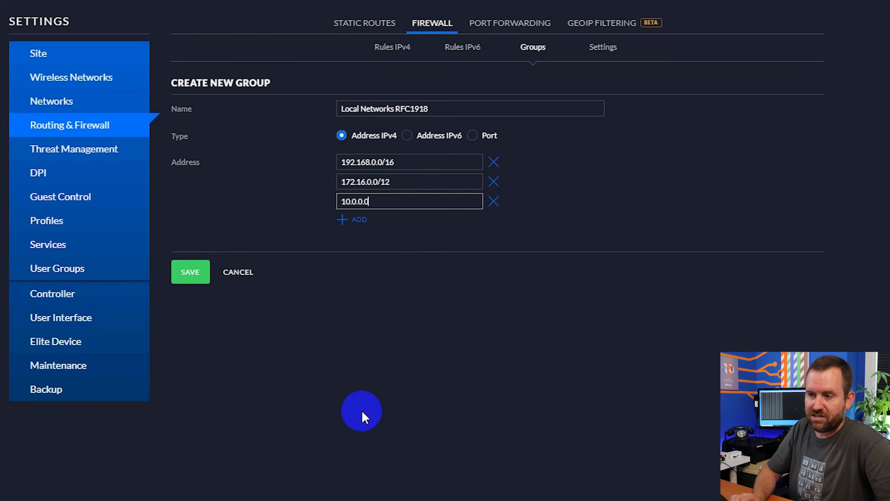
{"action": "type", "text": "/8"}
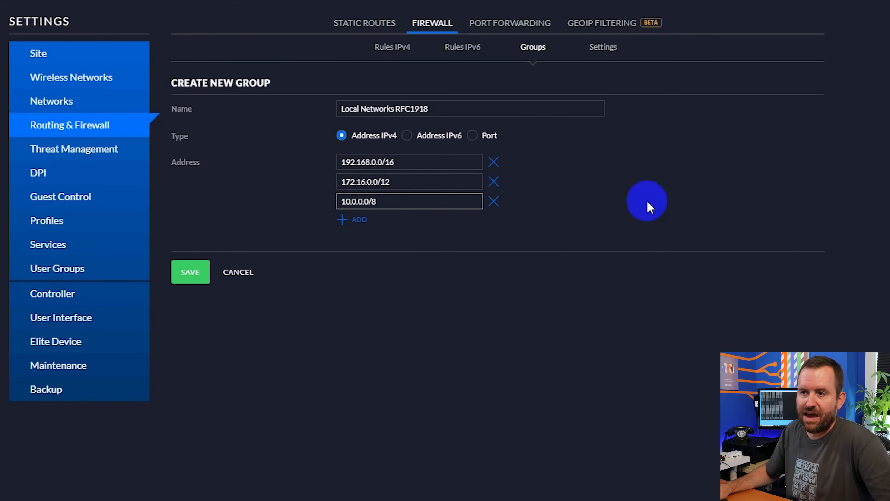
{"action": "left_click", "coordinate": [182, 275]}
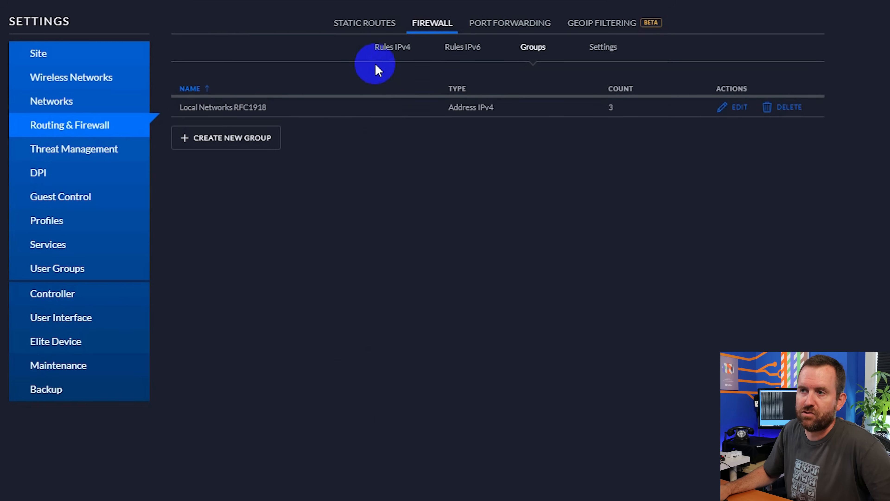
Start a new IPv4 LAN In rule named Allow LAN to anywhere with action Accept
{"action": "left_click", "coordinate": [389, 47]}
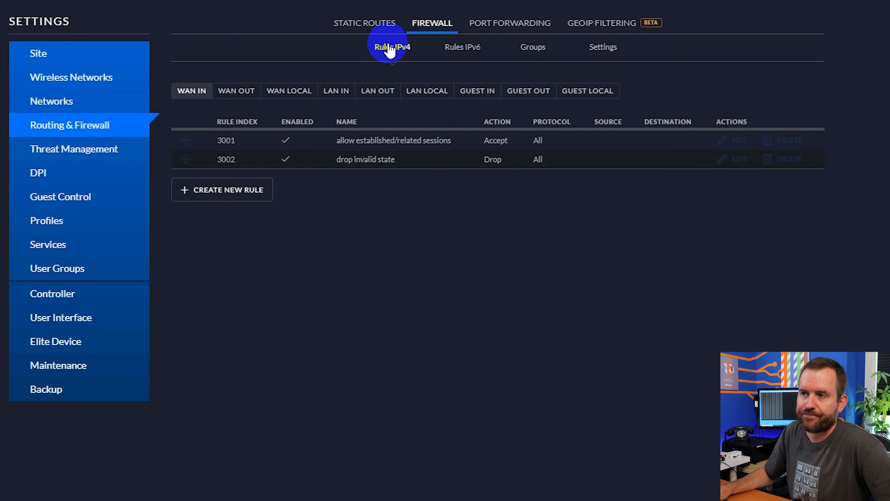
{"action": "left_click", "coordinate": [338, 92]}
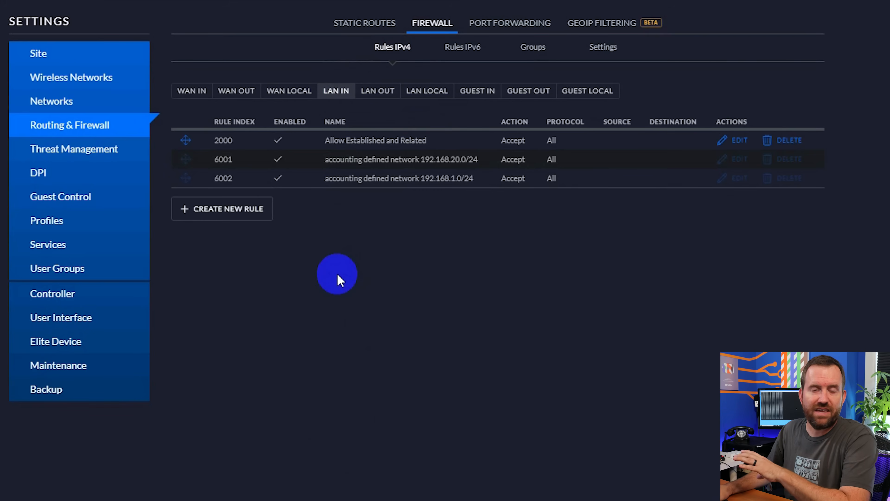
{"action": "left_click", "coordinate": [231, 212]}
{"action": "left_click", "coordinate": [395, 102]}
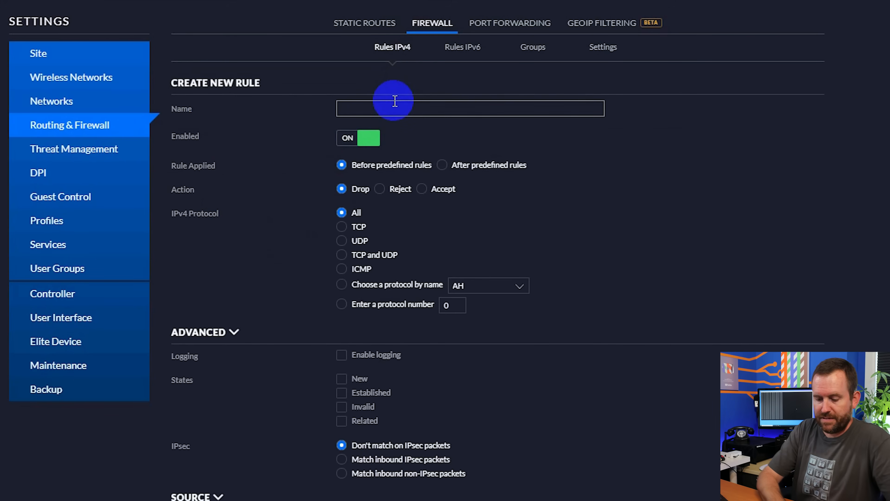
{"action": "type", "text": "Allow LAN"}
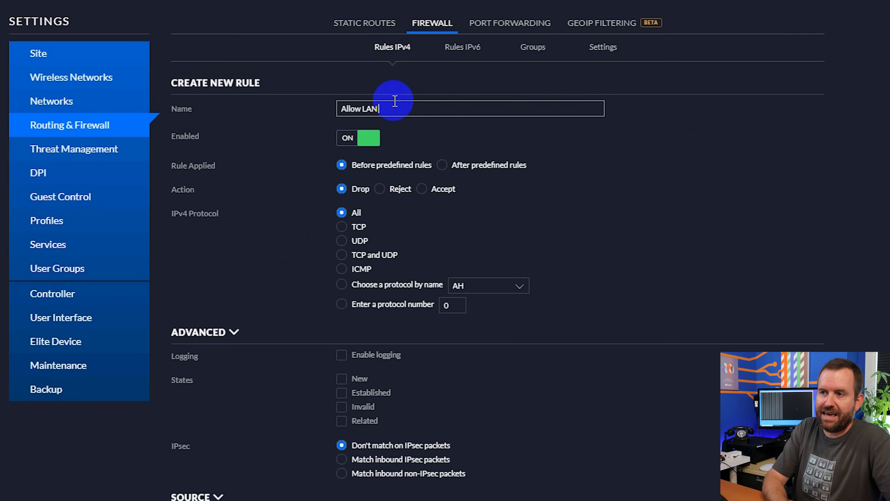
{"action": "type", "text": " to anywhere"}
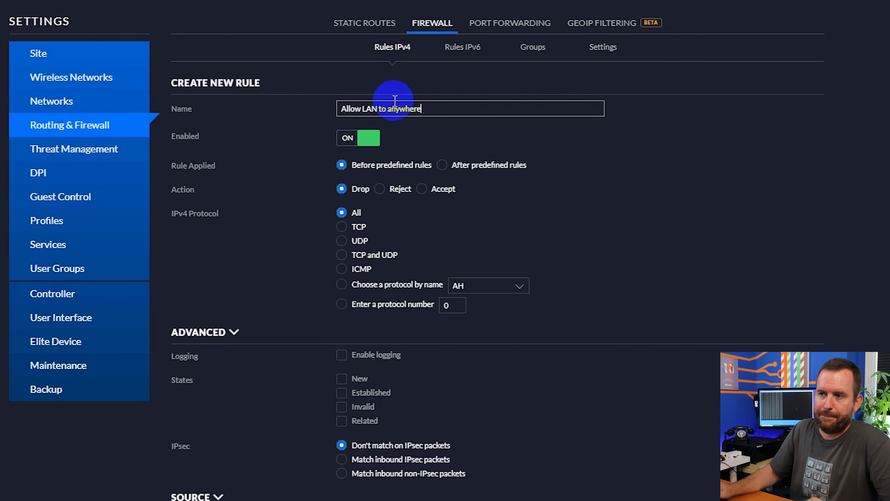
{"action": "left_click", "coordinate": [422, 189]}
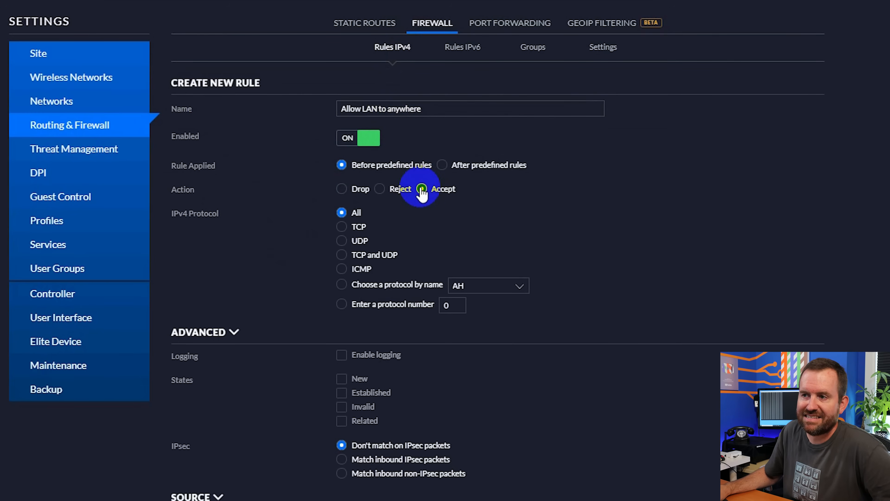
Set the rule's source to the LAN network and its destination to the Local Networks RFC1918 group, and save it
{"action": "scroll", "coordinate": [312, 318], "scroll_direction": "down", "scroll_amount": 8}
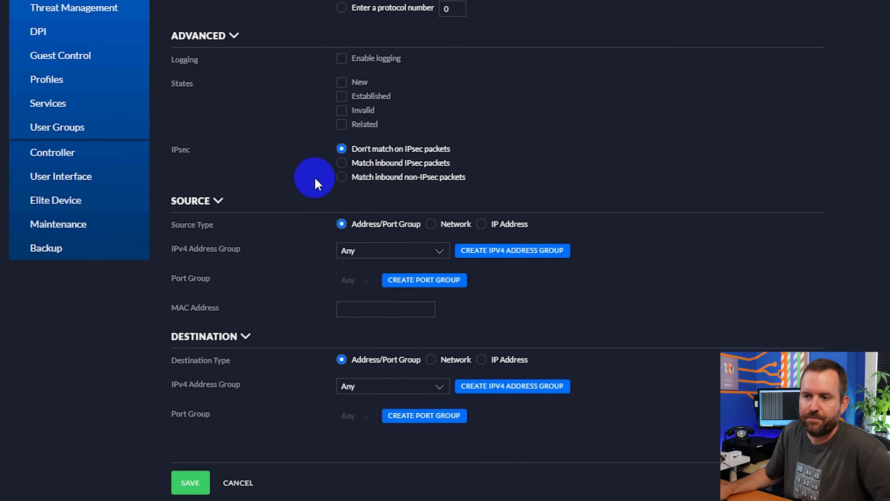
{"action": "left_click", "coordinate": [432, 224]}
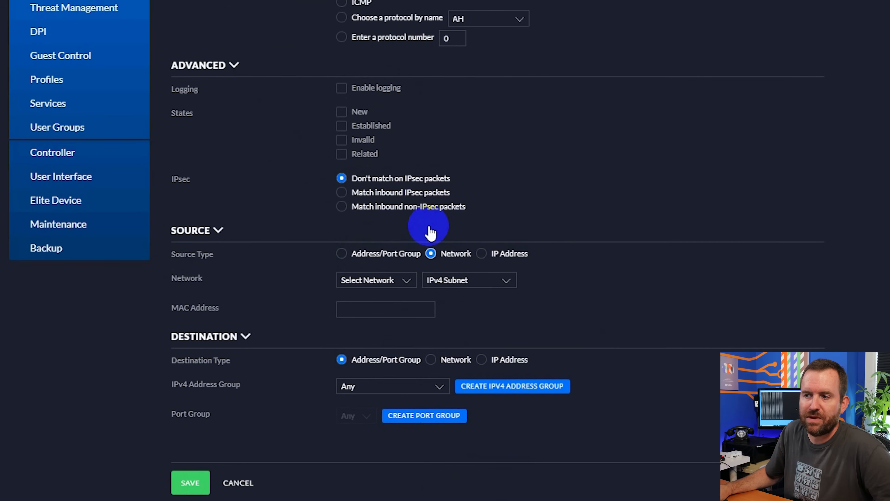
{"action": "left_click", "coordinate": [400, 280]}
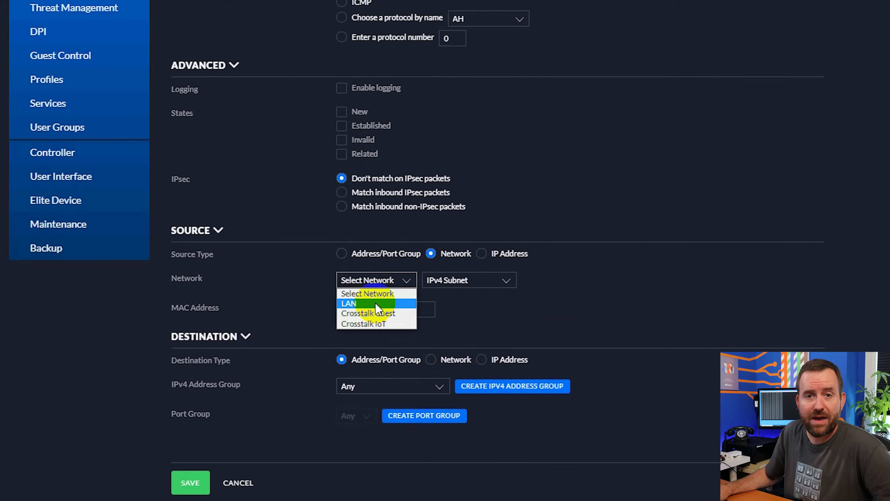
{"action": "left_click", "coordinate": [377, 304]}
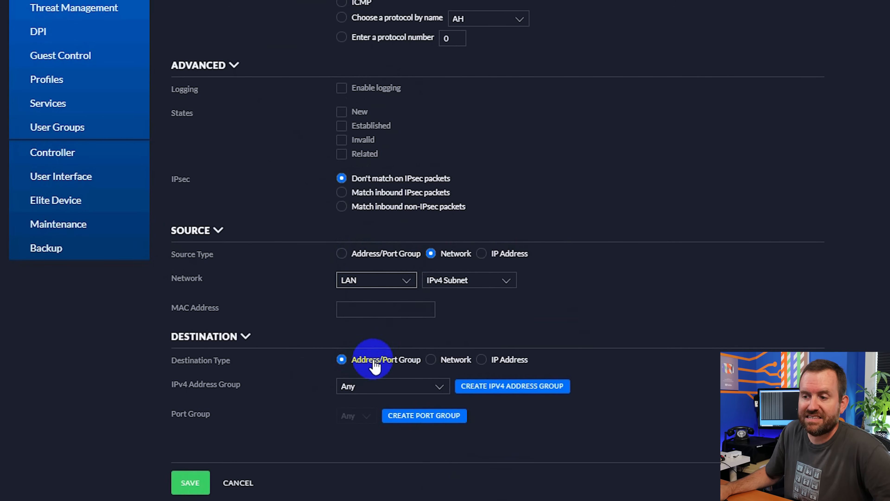
{"action": "left_click", "coordinate": [366, 388]}
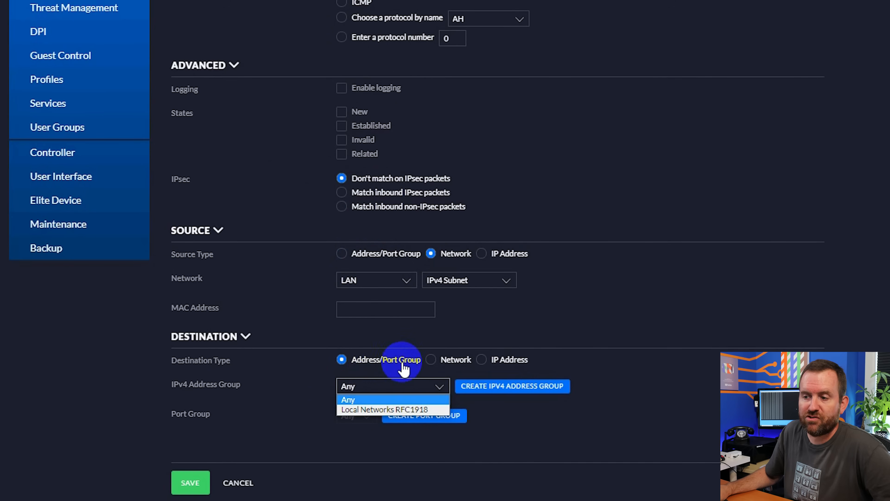
{"action": "left_click", "coordinate": [382, 410]}
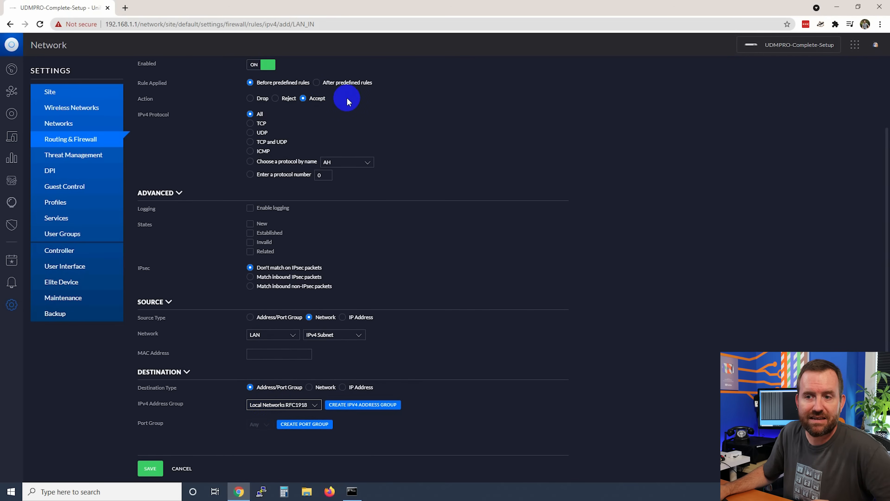
{"action": "left_click", "coordinate": [150, 468]}
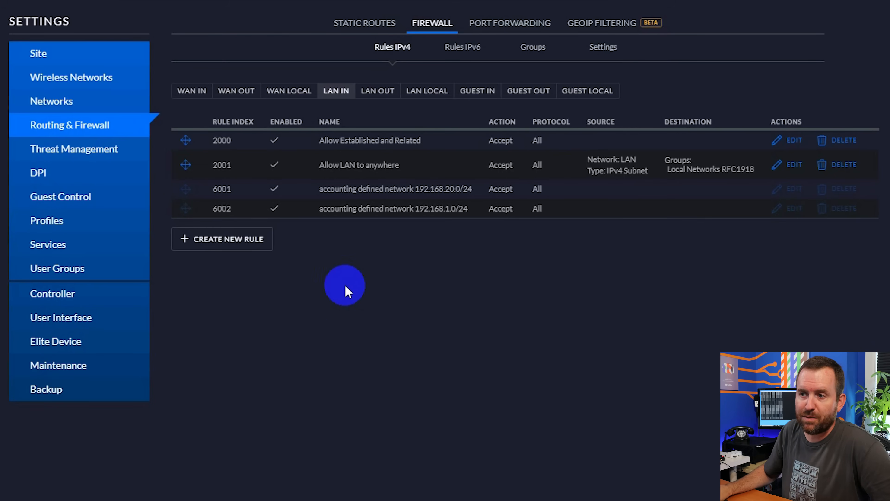
Start another LAN In rule named Block inter-VLAN traffic with action Drop for all IPv4 protocols
{"action": "left_click_drag", "start_coordinate": [317, 165], "coordinate": [399, 164]}
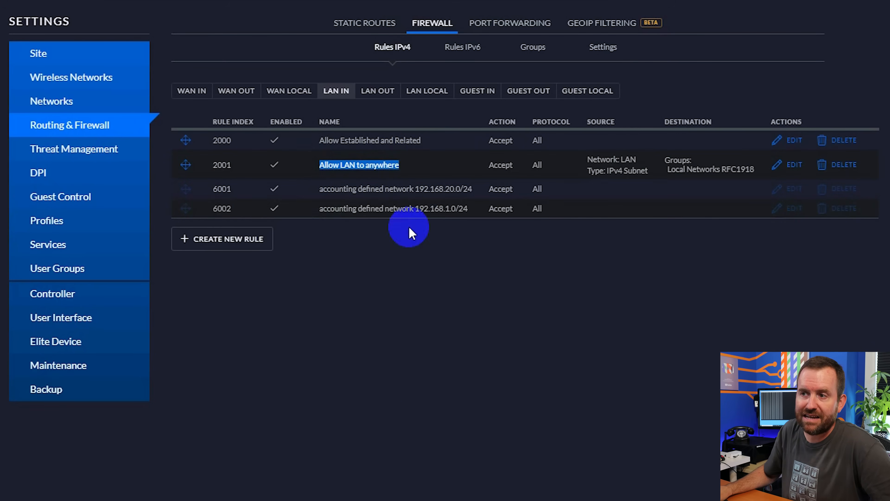
{"action": "left_click", "coordinate": [401, 379]}
{"action": "left_click", "coordinate": [214, 241]}
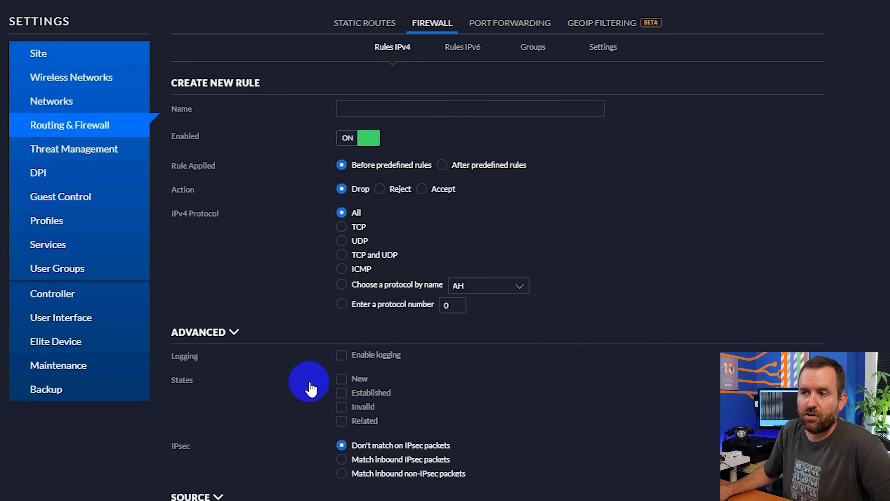
{"action": "left_click", "coordinate": [422, 109]}
{"action": "type", "text": "Blocl"}
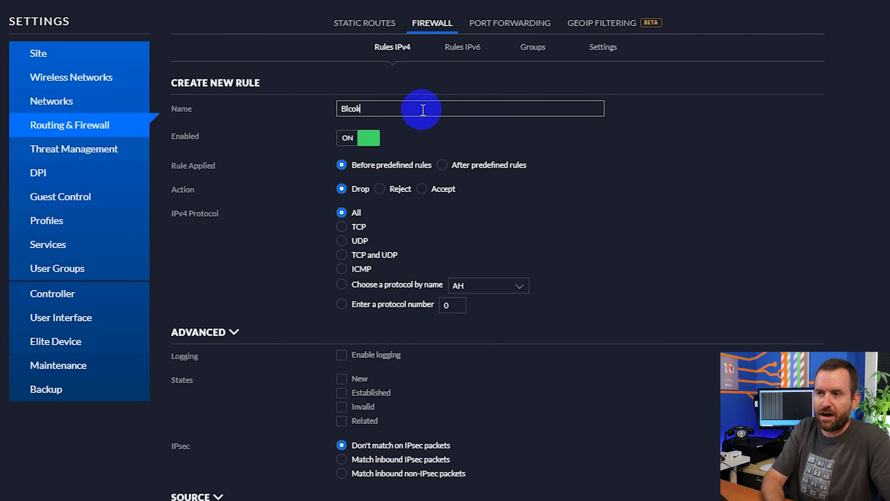
{"action": "key", "text": "BackSpace"}
{"action": "key", "text": "BackSpace"}
{"action": "key", "text": "BackSpace"}
{"action": "key", "text": "BackSpace"}
{"action": "type", "text": "lock inter-VLAN traffic"}
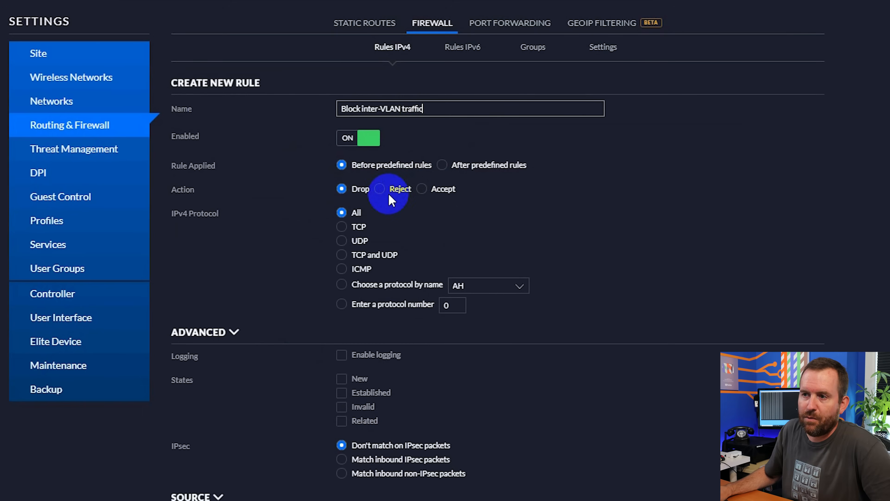
{"action": "left_click", "coordinate": [342, 190]}
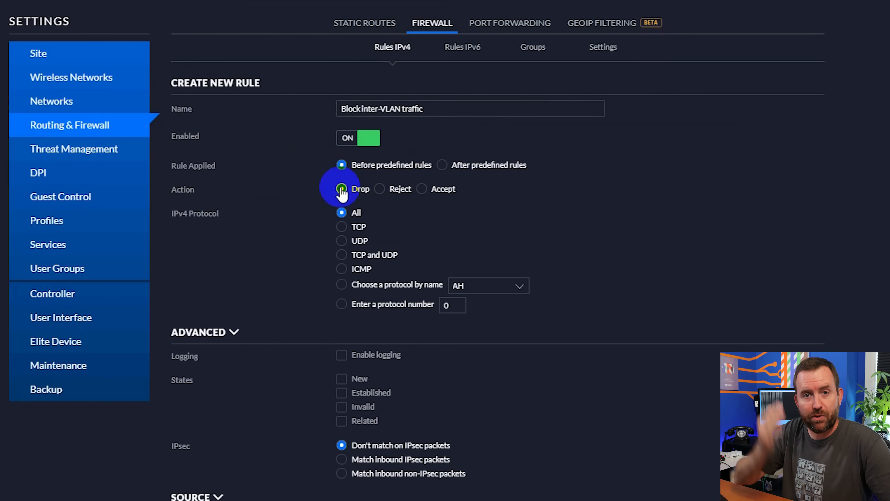
{"action": "left_click", "coordinate": [341, 212]}
Set both the source and destination of the Block inter-VLAN traffic rule to the Local Networks RFC1918 group and save it
{"action": "scroll", "coordinate": [331, 227], "scroll_direction": "down", "scroll_amount": 5}
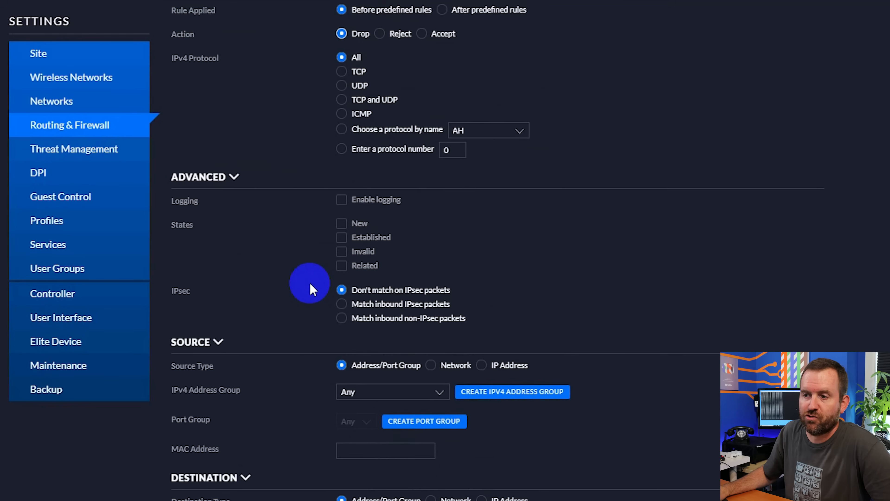
{"action": "left_click", "coordinate": [372, 258]}
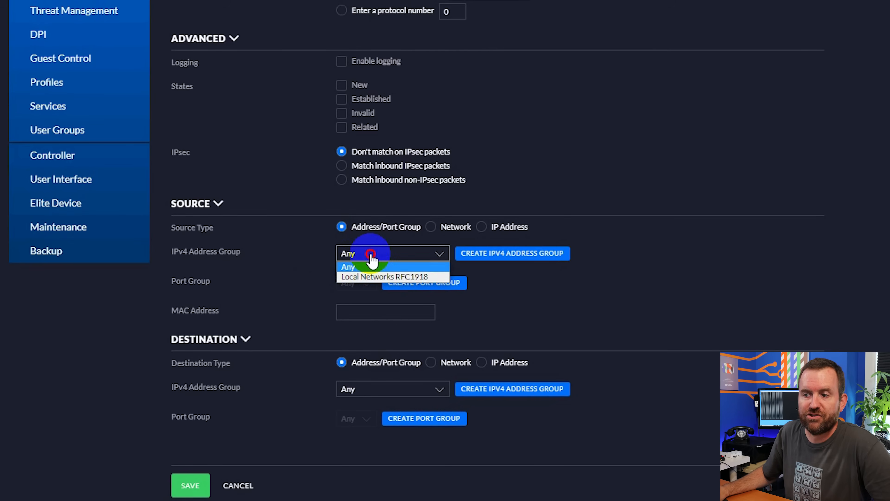
{"action": "left_click", "coordinate": [368, 277]}
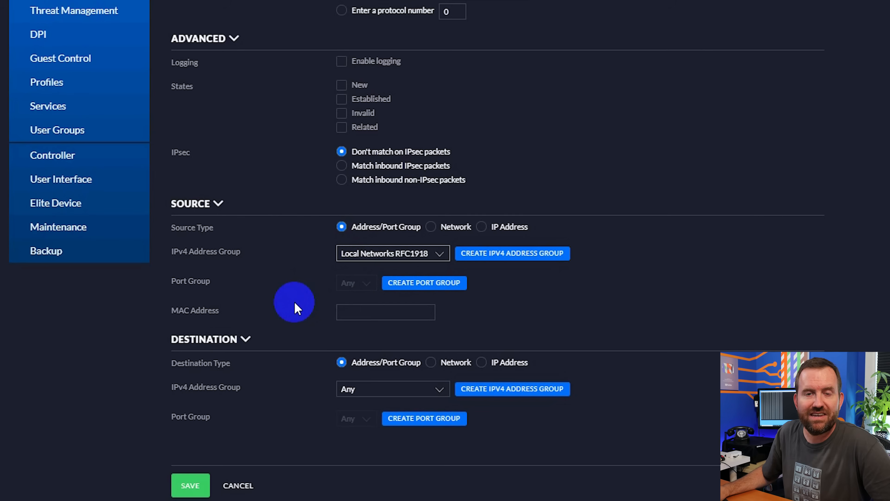
{"action": "left_click", "coordinate": [377, 389]}
{"action": "left_click", "coordinate": [378, 412]}
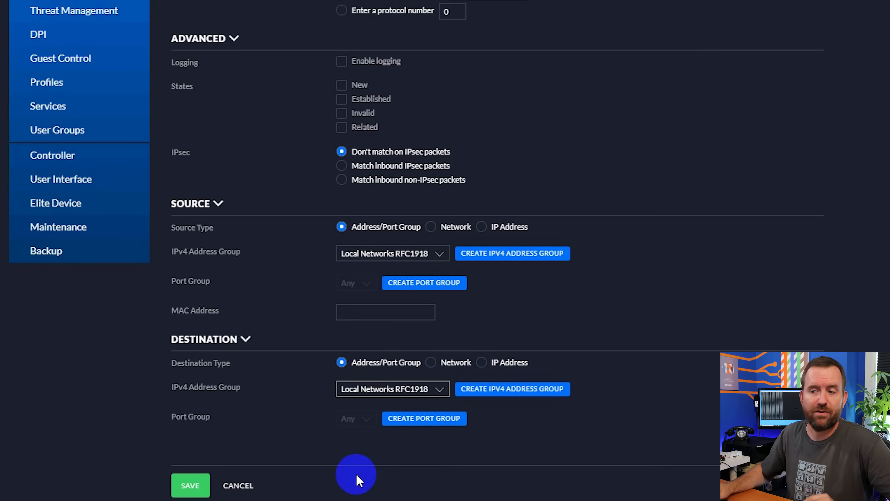
{"action": "left_click", "coordinate": [190, 485]}
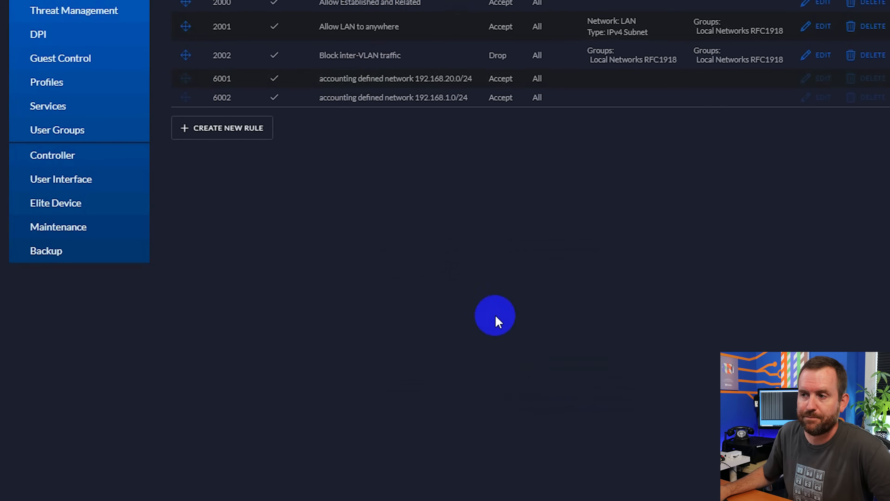
{"action": "scroll", "coordinate": [495, 317], "scroll_direction": "up", "scroll_amount": 4}
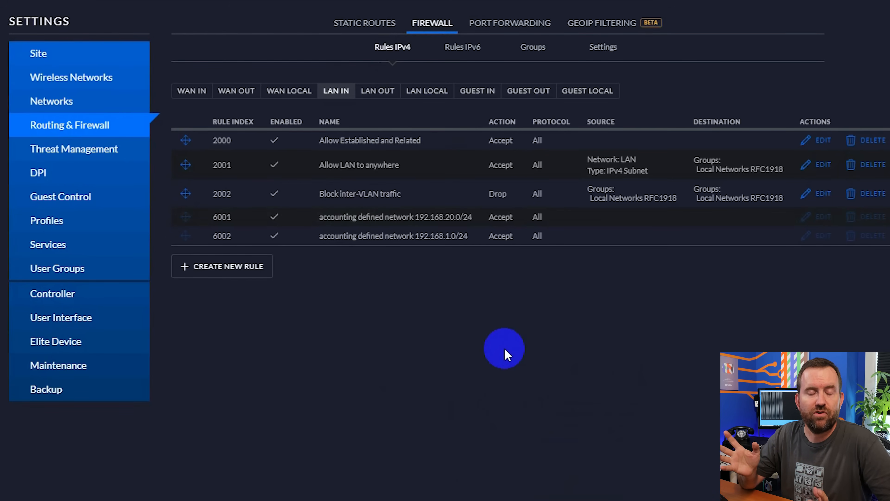
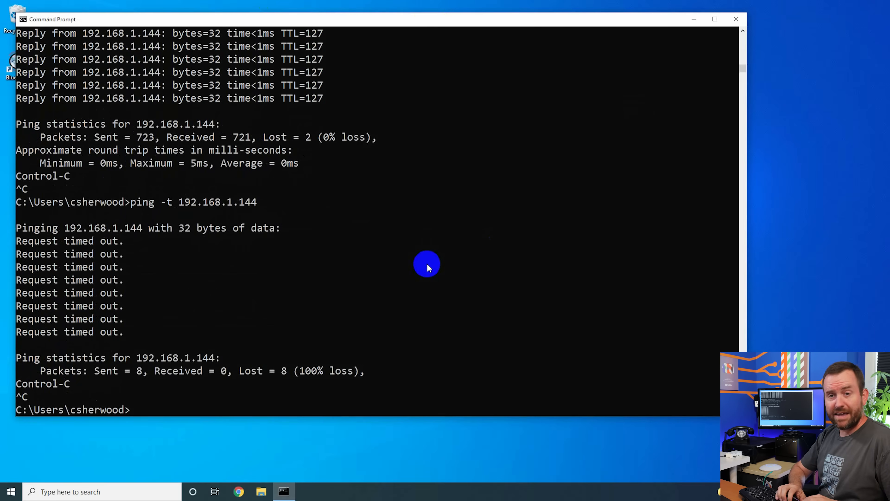
In Command Prompt on the rear PC, ping the IoT gateway at 192.168.20.1
{"action": "type", "text": "ping "}
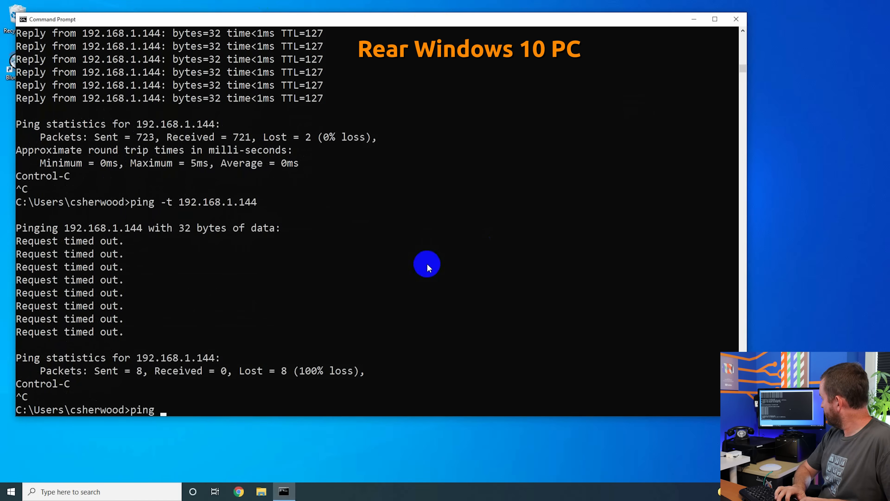
{"action": "type", "text": "192.168.20.1"}
{"action": "key", "text": "Return"}
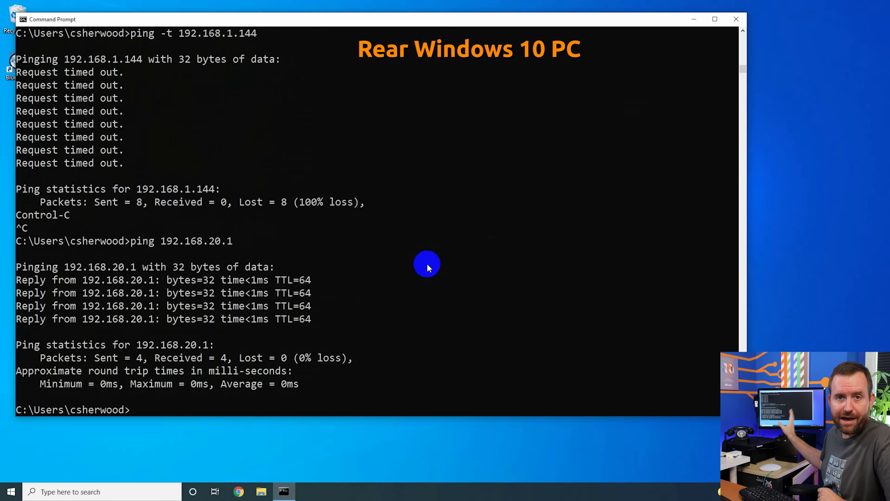
{"action": "key", "text": "Return"}
Test access to the LAN gateway by pinging 192.168.1.1 and opening that address in Chrome
{"action": "key", "text": "Up"}
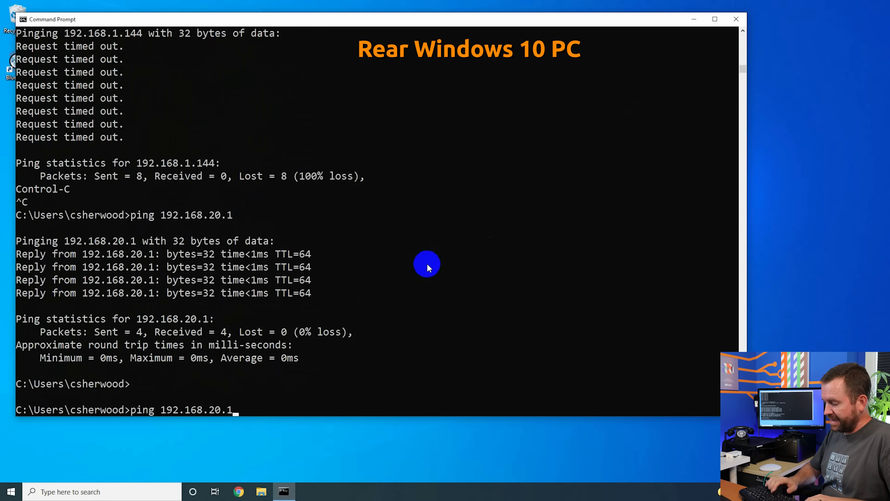
{"action": "key", "text": "BackSpace"}
{"action": "key", "text": "BackSpace"}
{"action": "type", "text": "1.1"}
{"action": "key", "text": "Return"}
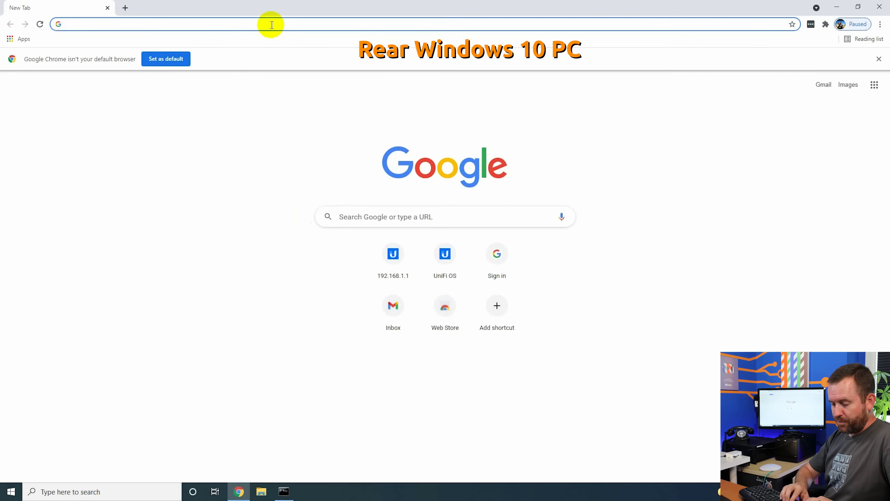
{"action": "type", "text": "192.168.1.1"}
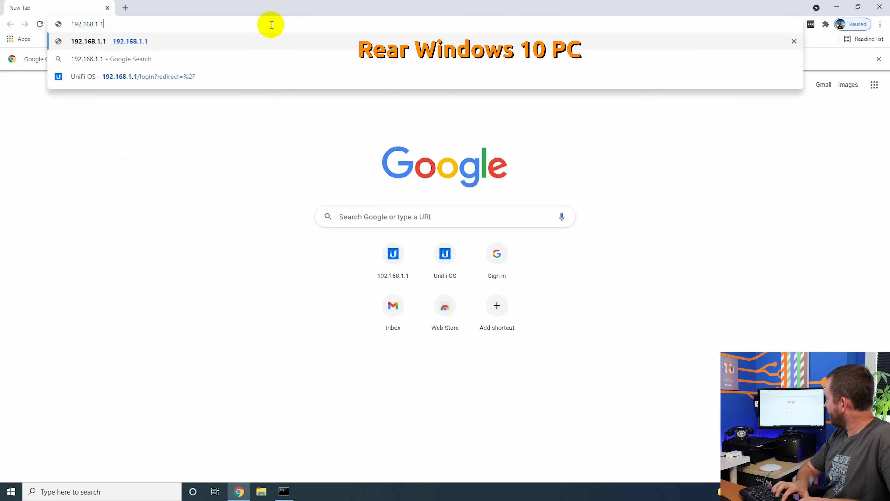
{"action": "key", "text": "Return"}
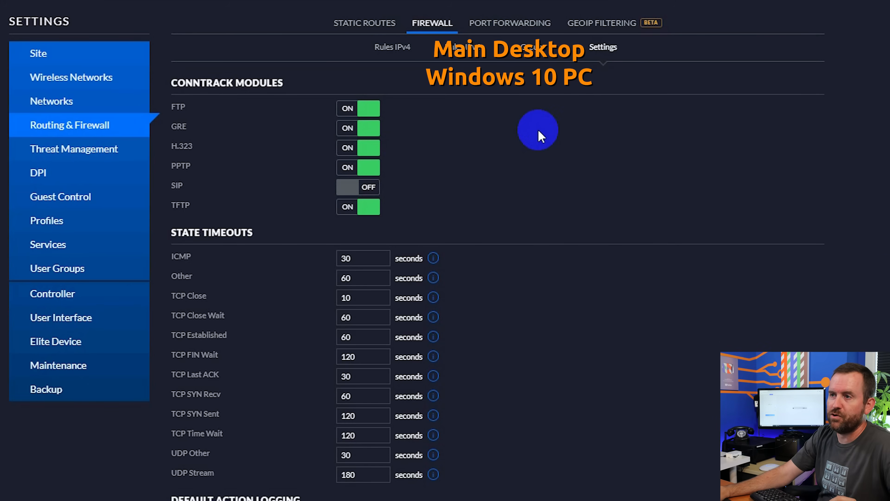
Back in the UniFi firewall settings, start a new IPv4 address group named Block IoT to GW
{"action": "left_click", "coordinate": [532, 49]}
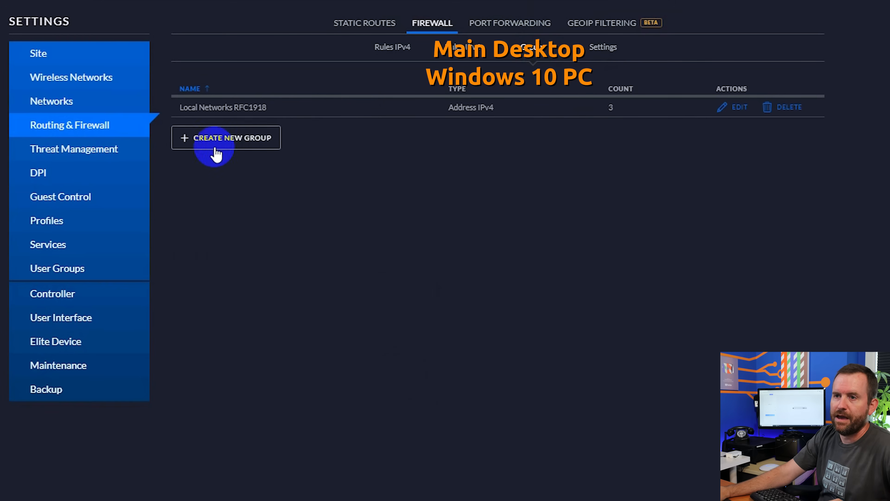
{"action": "left_click", "coordinate": [218, 139]}
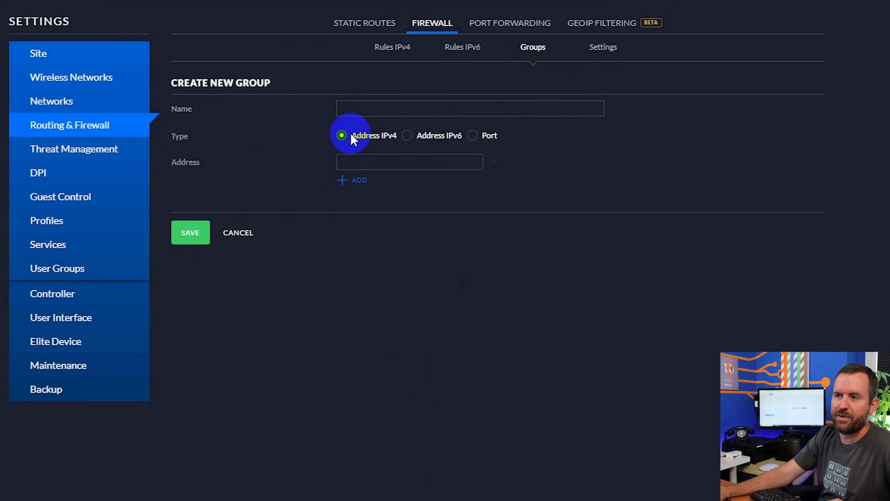
{"action": "left_click", "coordinate": [358, 105]}
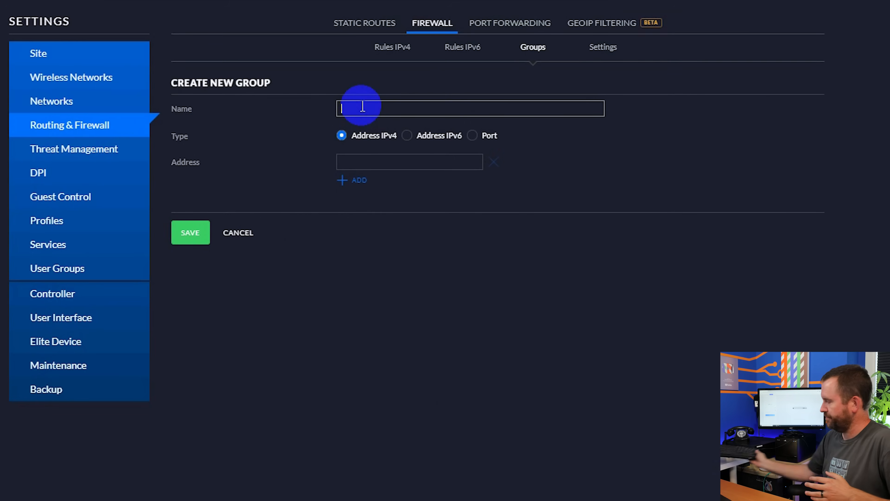
{"action": "type", "text": "Block"}
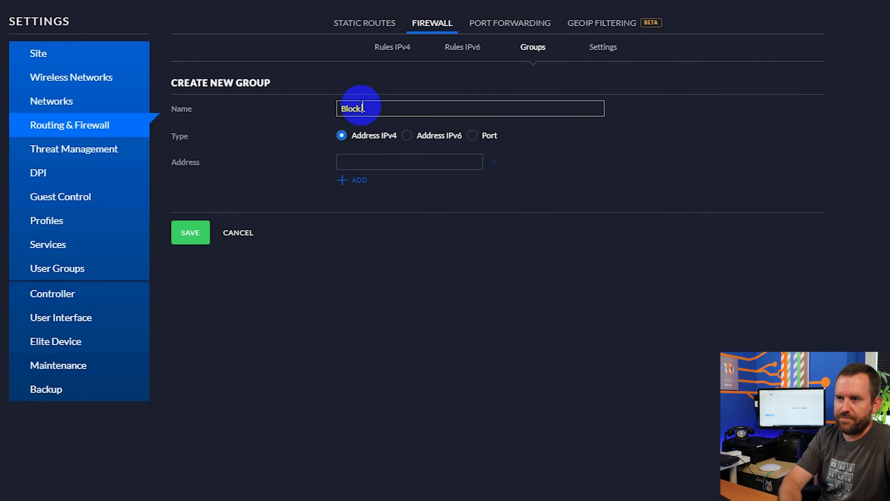
{"action": "type", "text": " IoT to GW"}
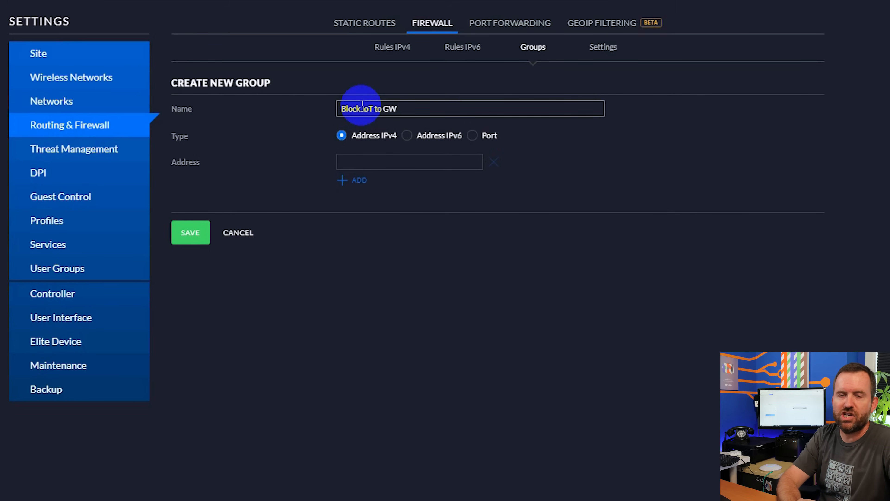
Add the addresses 192.168.1.1 and 192.168.10.1 to the Block IoT to GW group and save it
{"action": "left_click", "coordinate": [374, 161]}
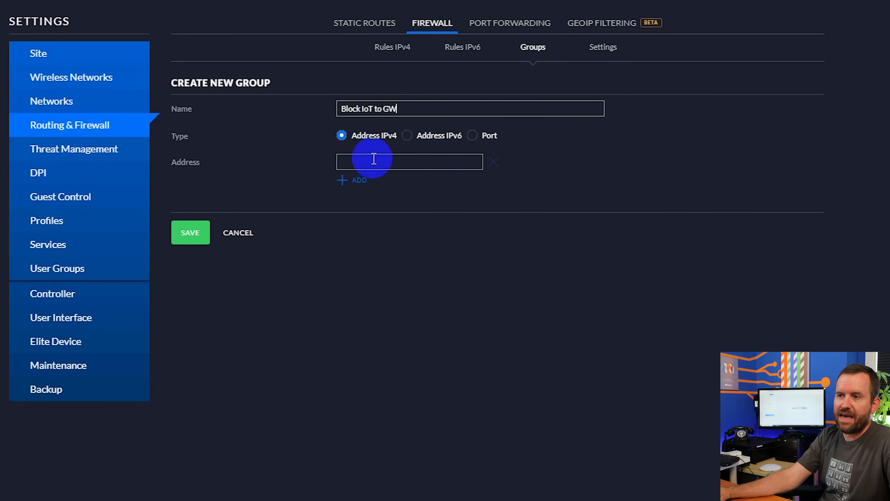
{"action": "type", "text": "192.168.1.1"}
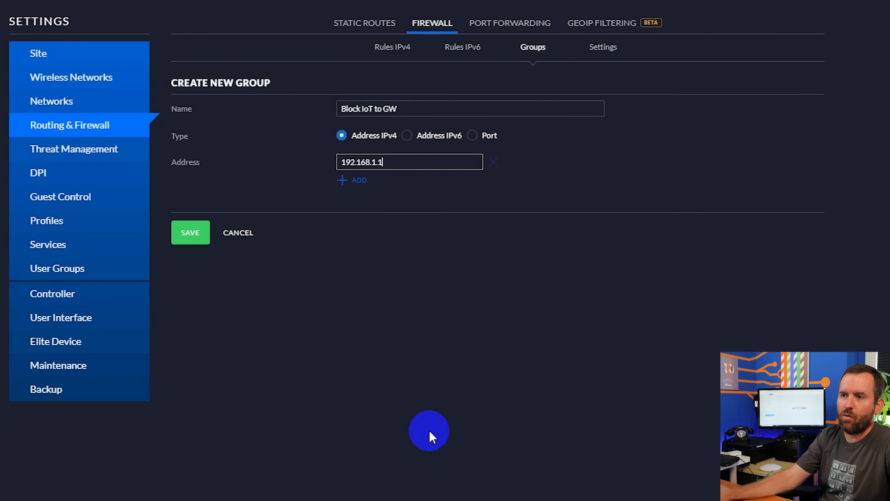
{"action": "left_click", "coordinate": [358, 181]}
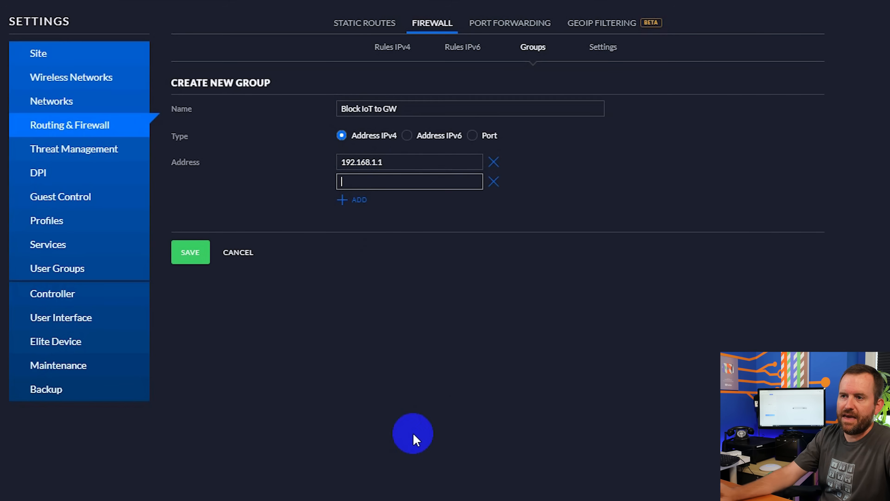
{"action": "type", "text": "192.168.10.1"}
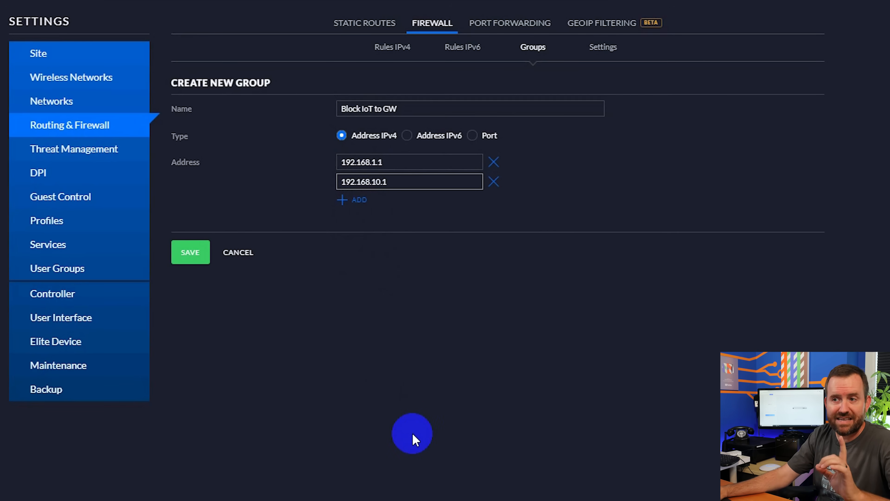
{"action": "left_click", "coordinate": [195, 253]}
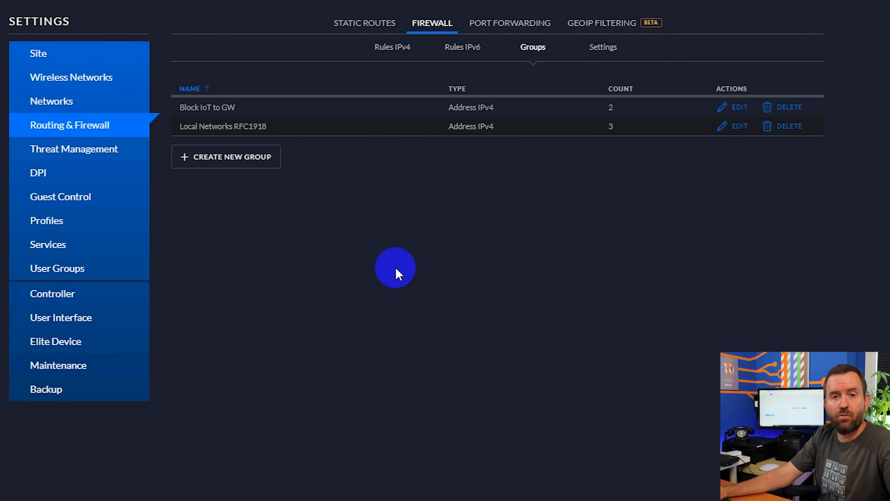
Start another IPv4 address group named Block Guests to GW
{"action": "left_click", "coordinate": [235, 155]}
{"action": "left_click", "coordinate": [447, 109]}
{"action": "type", "text": "Block Guest"}
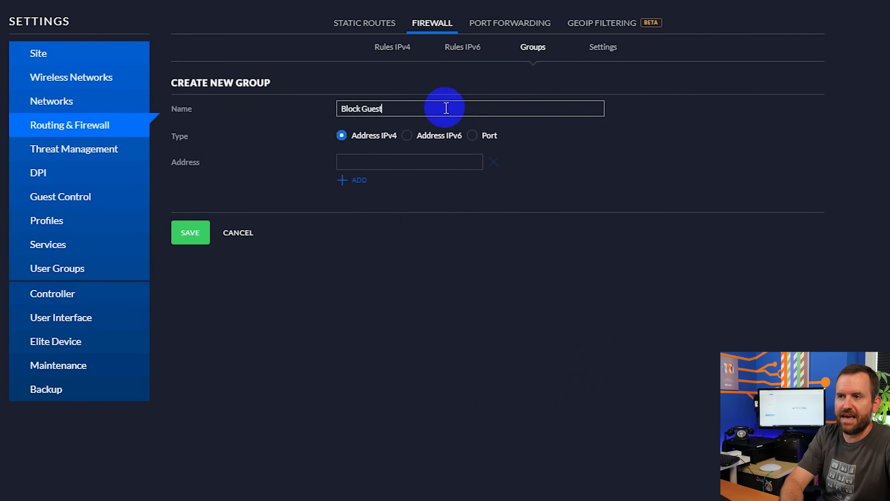
{"action": "type", "text": "s to GW"}
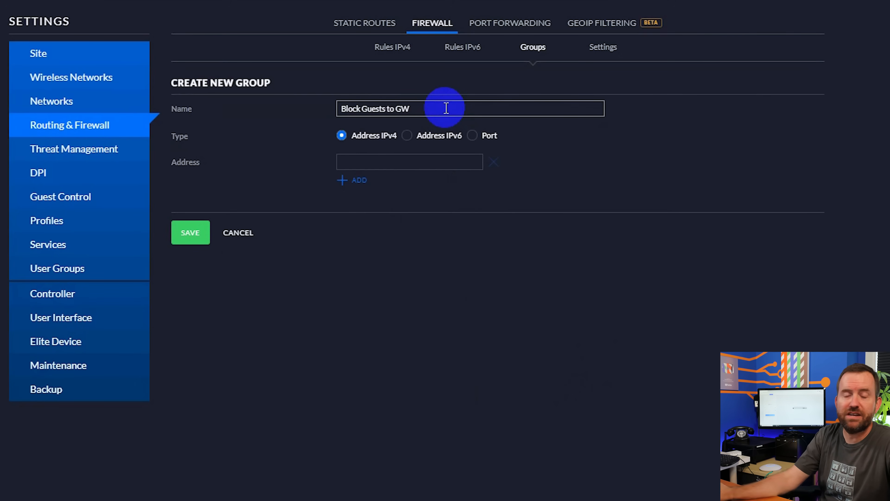
Add the addresses 192.168.1.1 and 192.168.20.1 to the Block Guests to GW group and save it
{"action": "left_click", "coordinate": [438, 168]}
{"action": "type", "text": "192.168.1.1"}
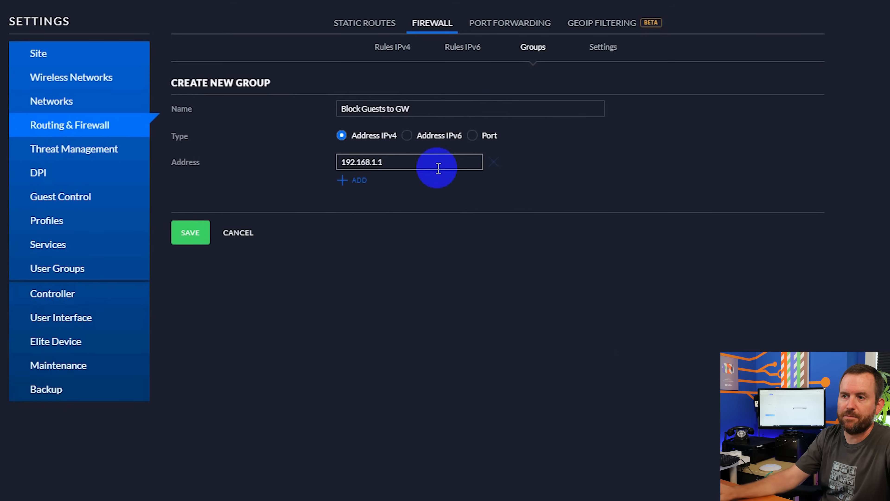
{"action": "left_click", "coordinate": [361, 181]}
{"action": "type", "text": "192.168.20.1"}
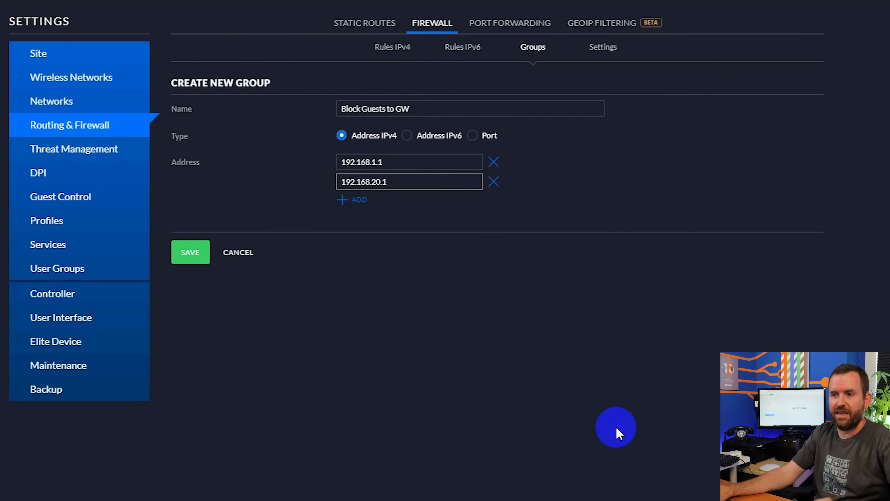
{"action": "left_click", "coordinate": [186, 250]}
Start a new IPv4 LAN Local rule named Block IoT to GW with action Drop
{"action": "left_click", "coordinate": [406, 57]}
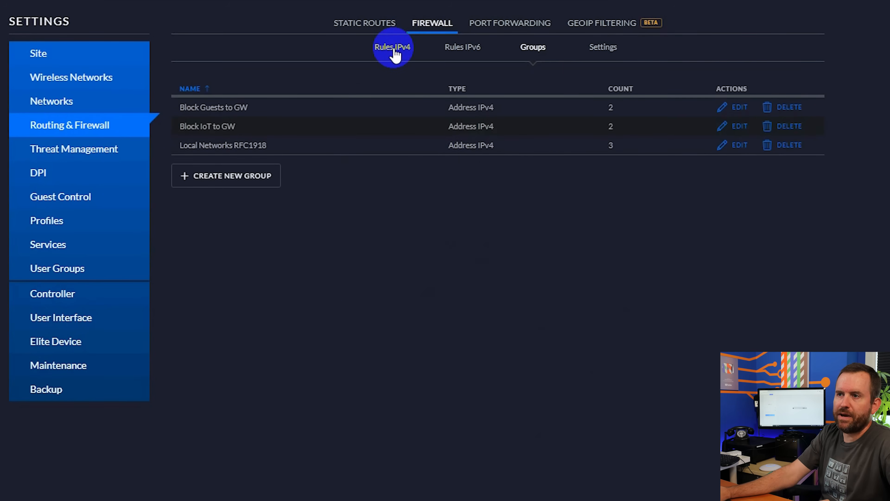
{"action": "left_click", "coordinate": [423, 99]}
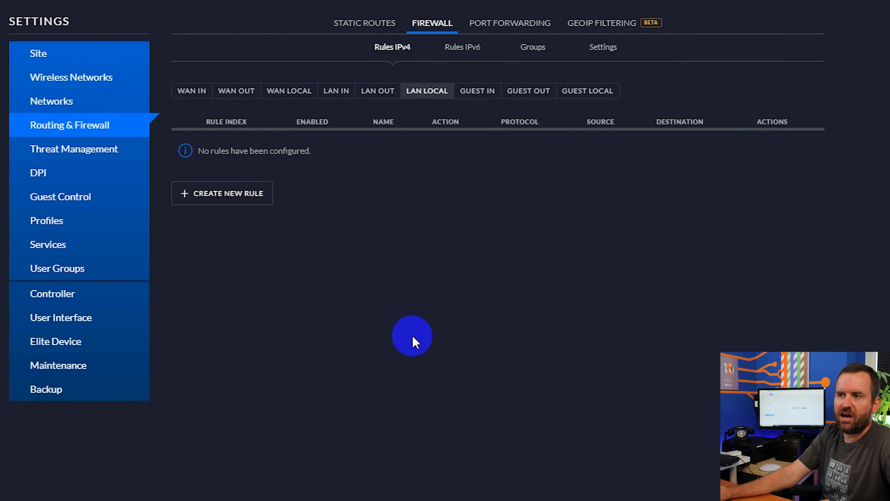
{"action": "left_click", "coordinate": [214, 197]}
{"action": "left_click", "coordinate": [391, 112]}
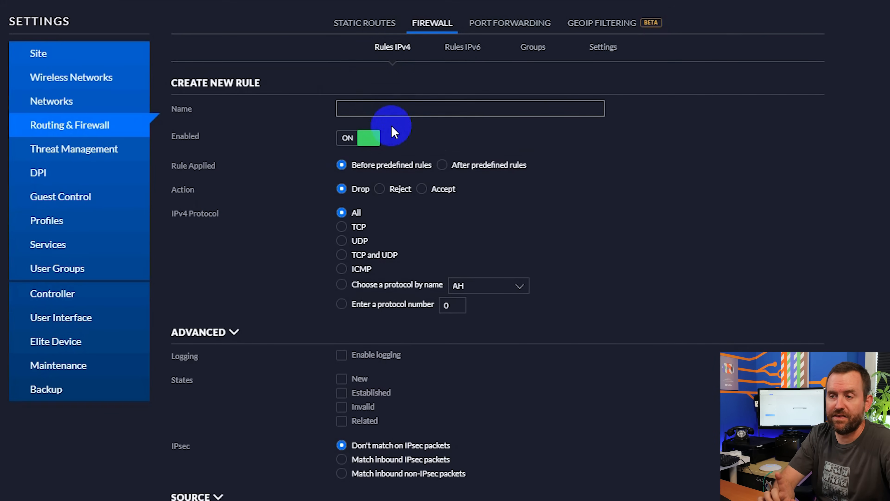
{"action": "type", "text": "Blo"}
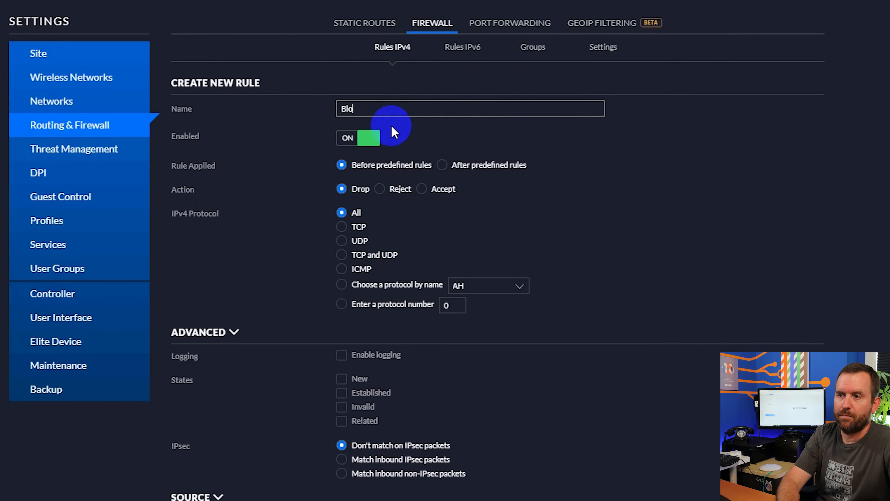
{"action": "type", "text": "ck IoT to GW"}
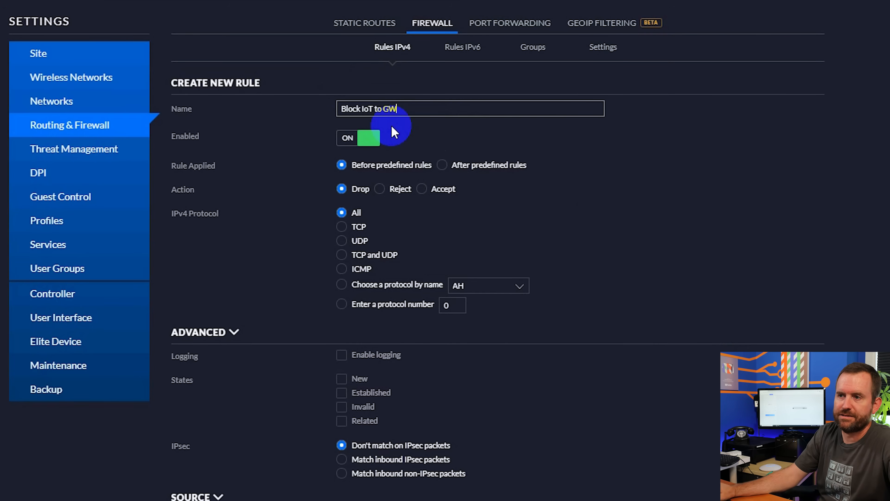
{"action": "left_click", "coordinate": [340, 187]}
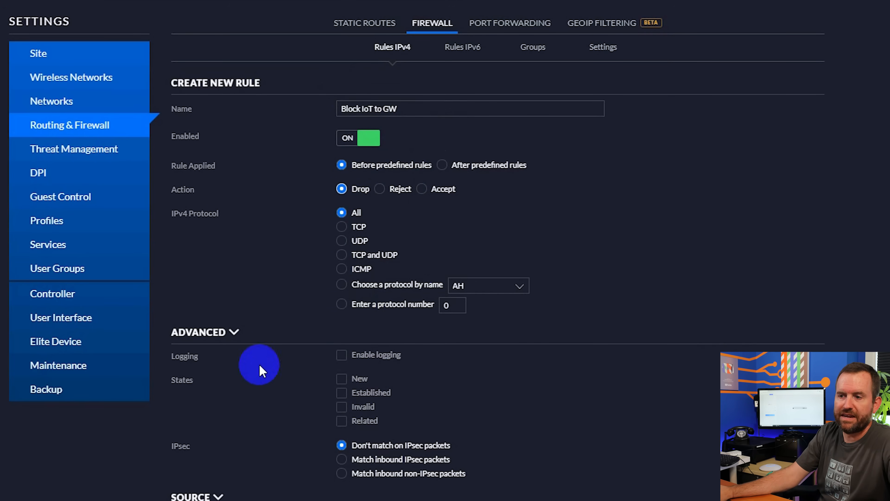
Set the Block IoT to GW rule's source to the Crosstalk IoT network with IPv4 Subnet
{"action": "scroll", "coordinate": [325, 398], "scroll_direction": "down", "scroll_amount": 3}
{"action": "scroll", "coordinate": [326, 397], "scroll_direction": "down", "scroll_amount": 1}
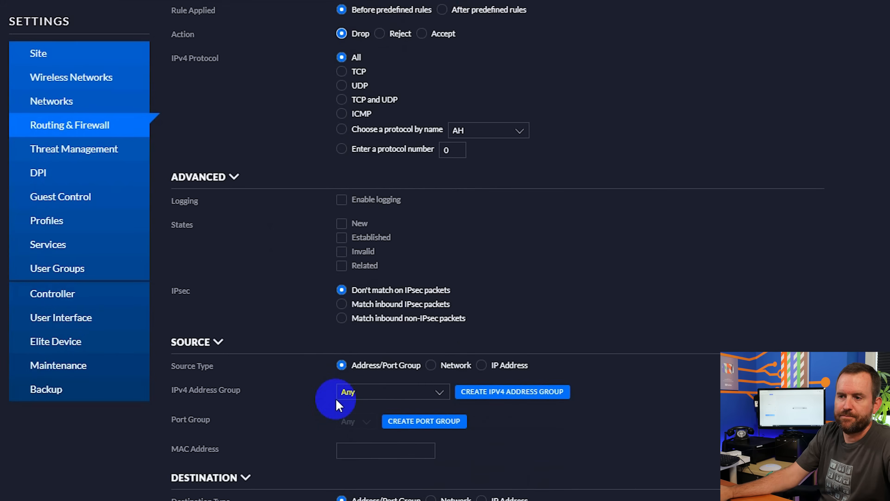
{"action": "left_click", "coordinate": [431, 366]}
{"action": "scroll", "coordinate": [397, 400], "scroll_direction": "down", "scroll_amount": 3}
{"action": "left_click", "coordinate": [389, 283]}
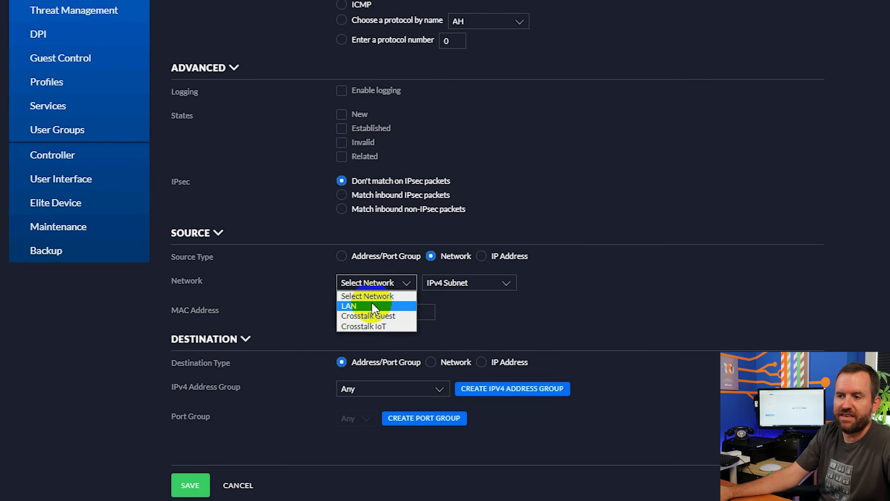
{"action": "left_click", "coordinate": [377, 326]}
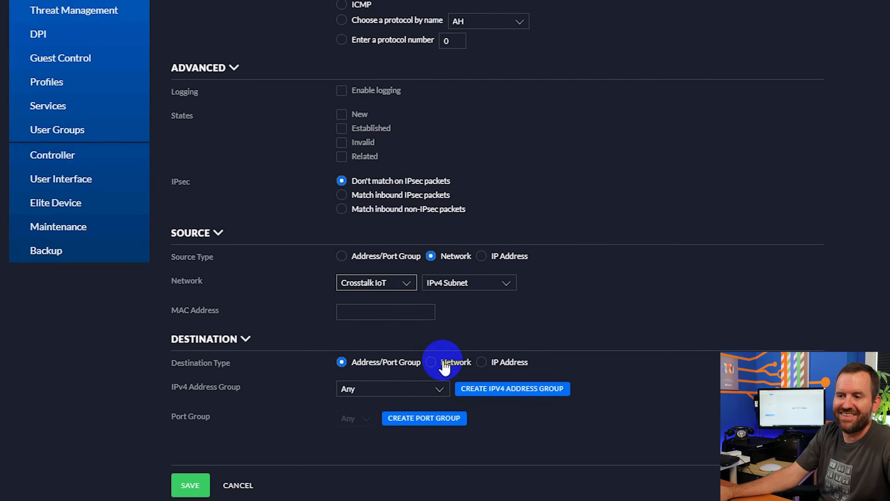
Set the rule's destination address group to Block IoT to GW and save the rule
{"action": "left_click", "coordinate": [374, 397]}
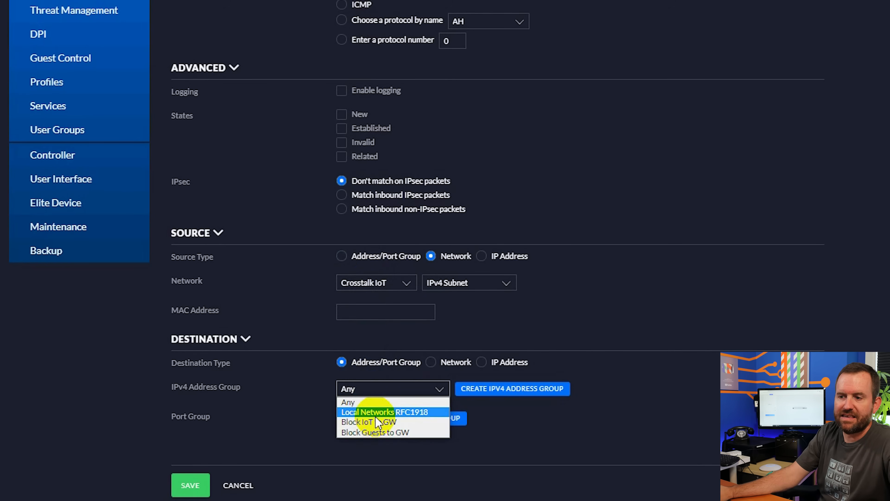
{"action": "left_click", "coordinate": [382, 423]}
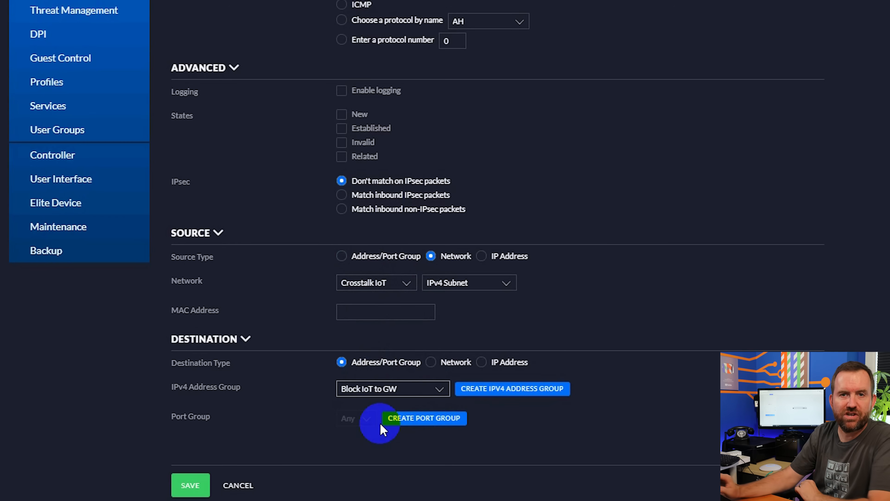
{"action": "left_click", "coordinate": [189, 486]}
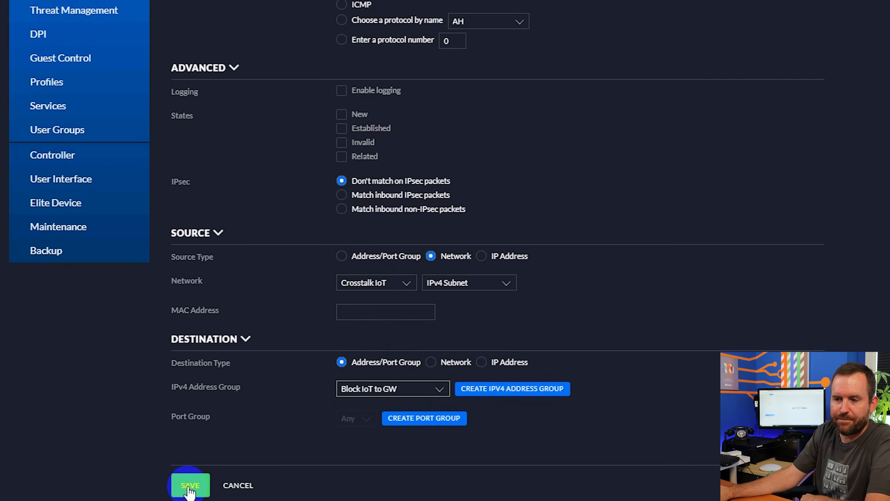
Start another IPv4 LAN Local rule named Block Guests to GW with action Drop
{"action": "left_click", "coordinate": [216, 183]}
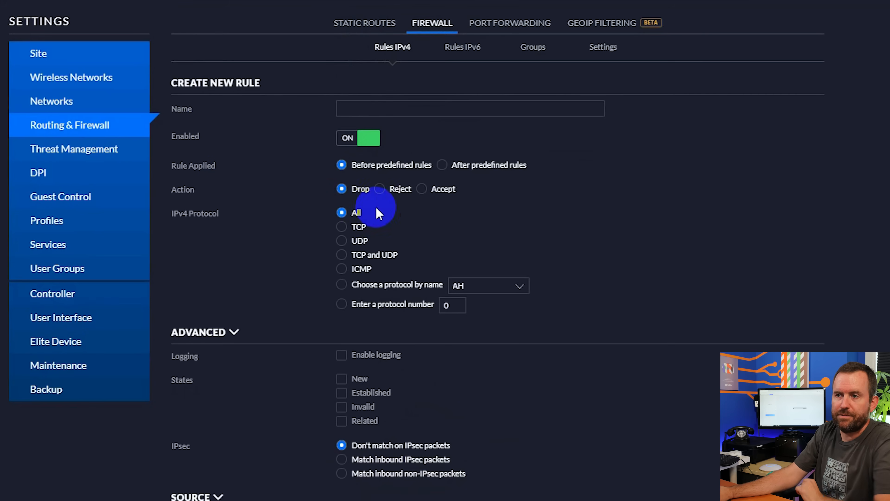
{"action": "left_click", "coordinate": [396, 108]}
{"action": "type", "text": "Block Guests to GW"}
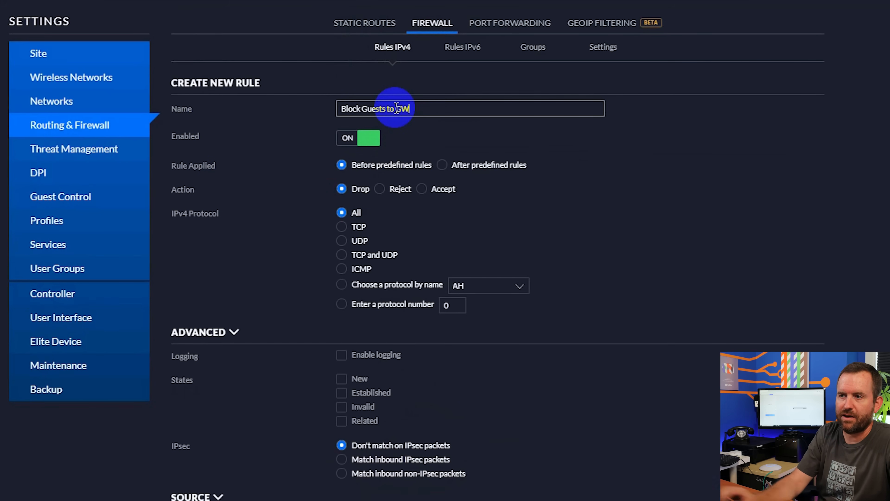
{"action": "left_click", "coordinate": [343, 189]}
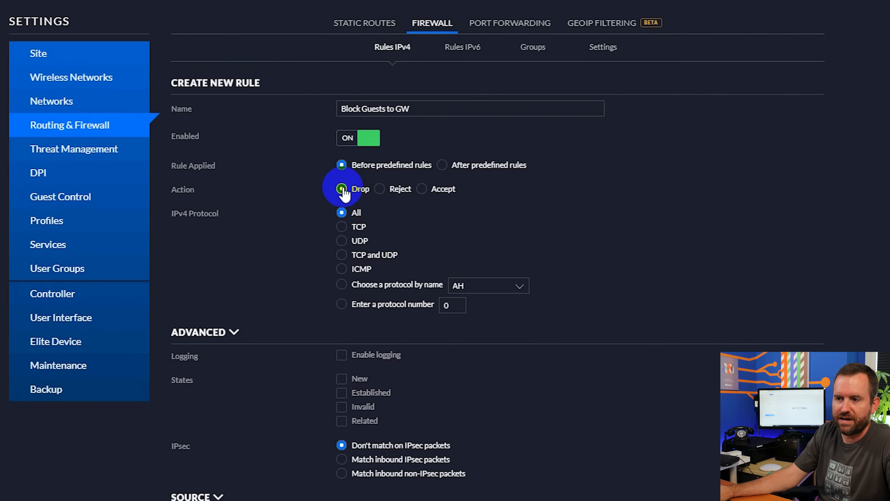
Set the Block Guests to GW rule's source to the Crosstalk Guest network with IPv4 Subnet
{"action": "scroll", "coordinate": [294, 363], "scroll_direction": "down", "scroll_amount": 8}
{"action": "left_click", "coordinate": [430, 226]}
{"action": "left_click", "coordinate": [355, 283]}
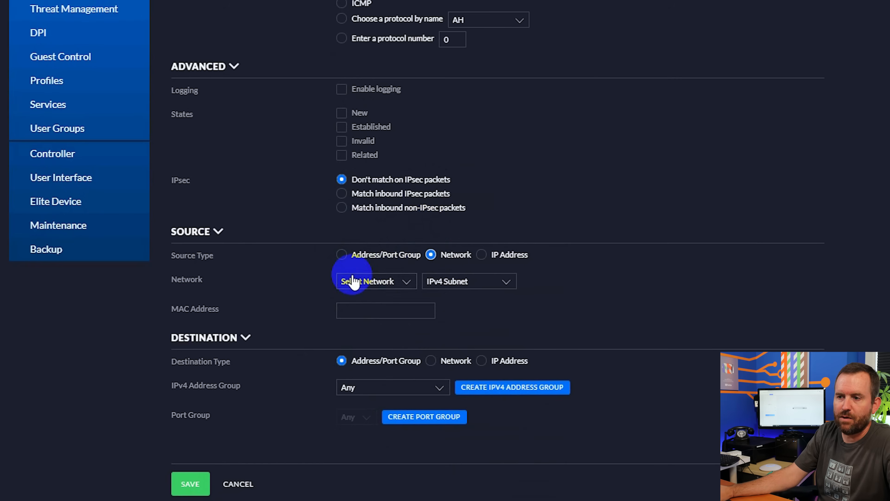
{"action": "left_click", "coordinate": [363, 313]}
Set the rule's destination to the address group Block Guests to GW and save the rule
{"action": "left_click", "coordinate": [339, 364]}
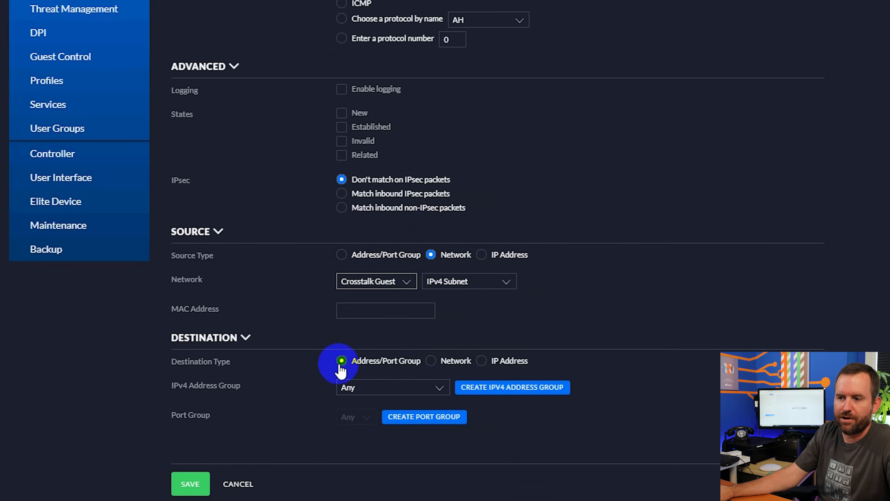
{"action": "left_click", "coordinate": [366, 388]}
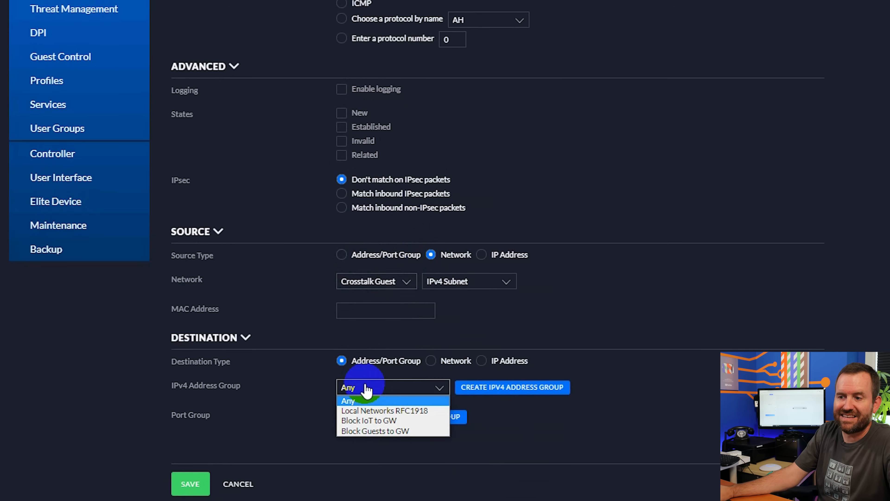
{"action": "left_click", "coordinate": [379, 431]}
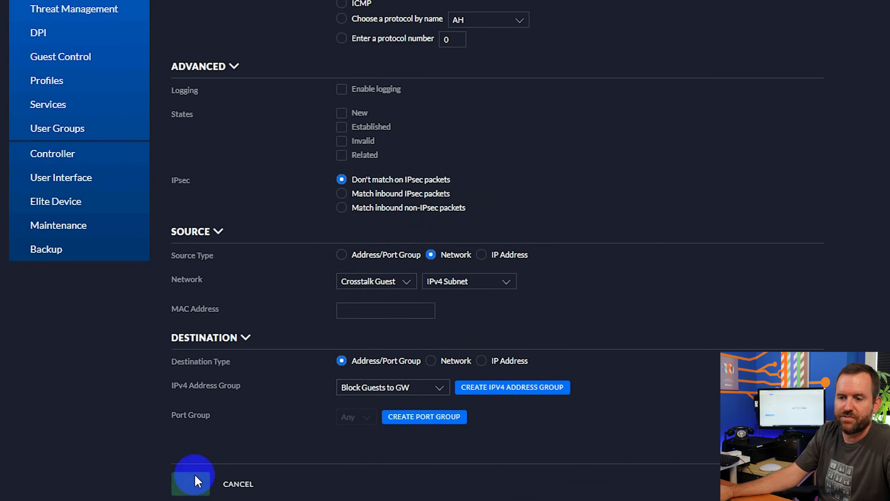
{"action": "left_click", "coordinate": [188, 482]}
{"action": "scroll", "coordinate": [454, 280], "scroll_direction": "up", "scroll_amount": 4}
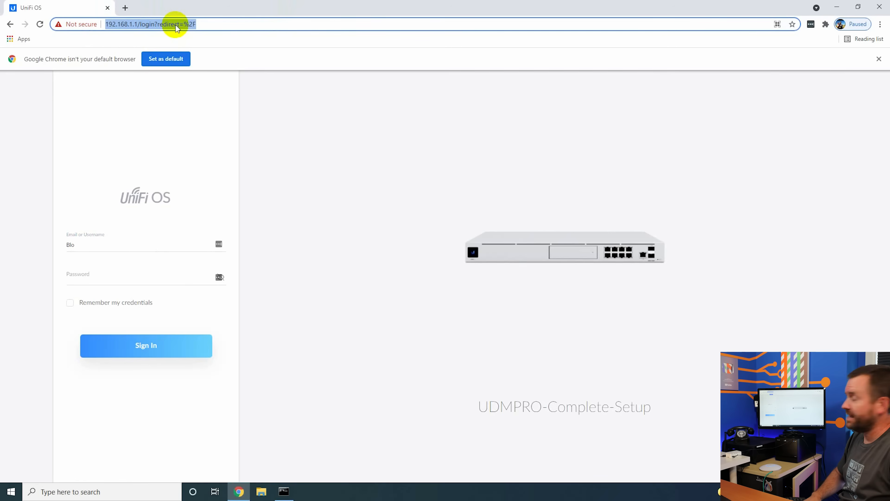
On the Windows 10 test PC, reload the 192.168.1.1 login page in Chrome and ping 192.168.1.1 from Command Prompt
{"action": "key", "text": "Return"}
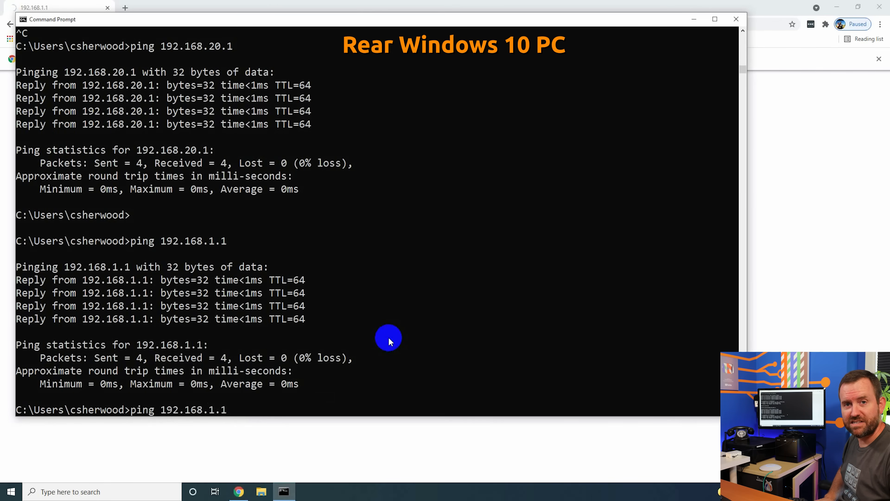
{"action": "key", "text": "Return"}
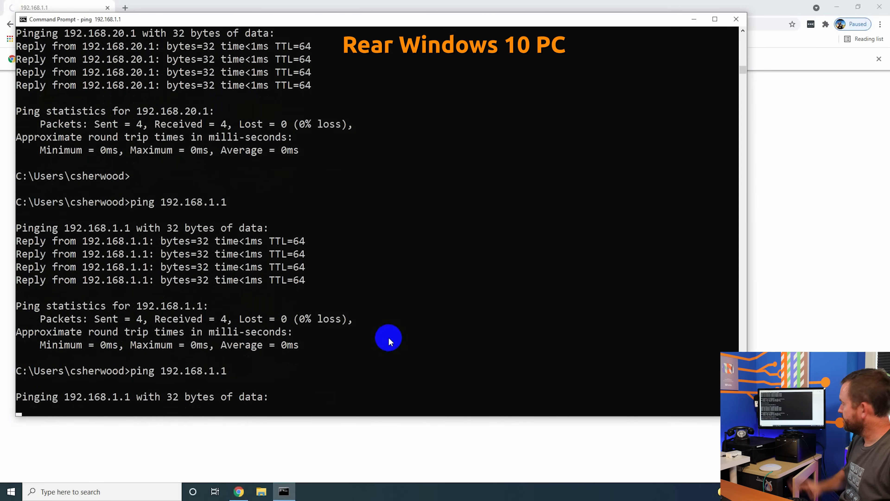